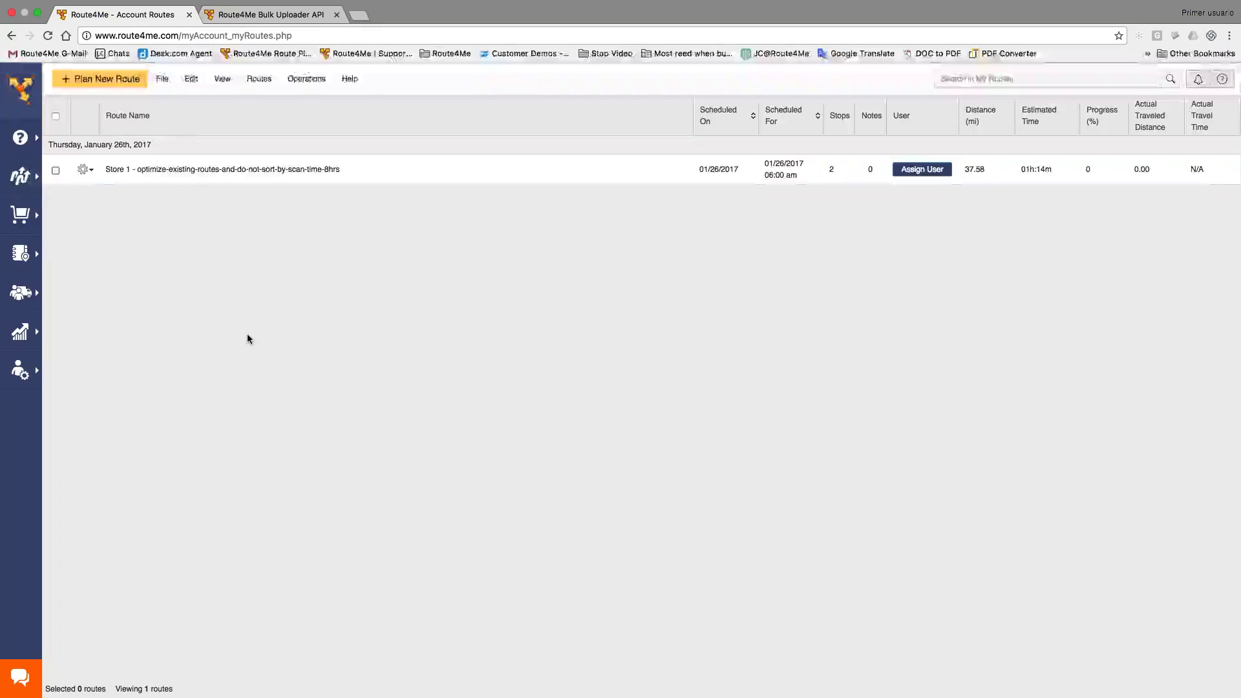
Open the Address Book Map, turn off clustering in Map Settings, and choose the rectangle selection tool
click(21, 257)
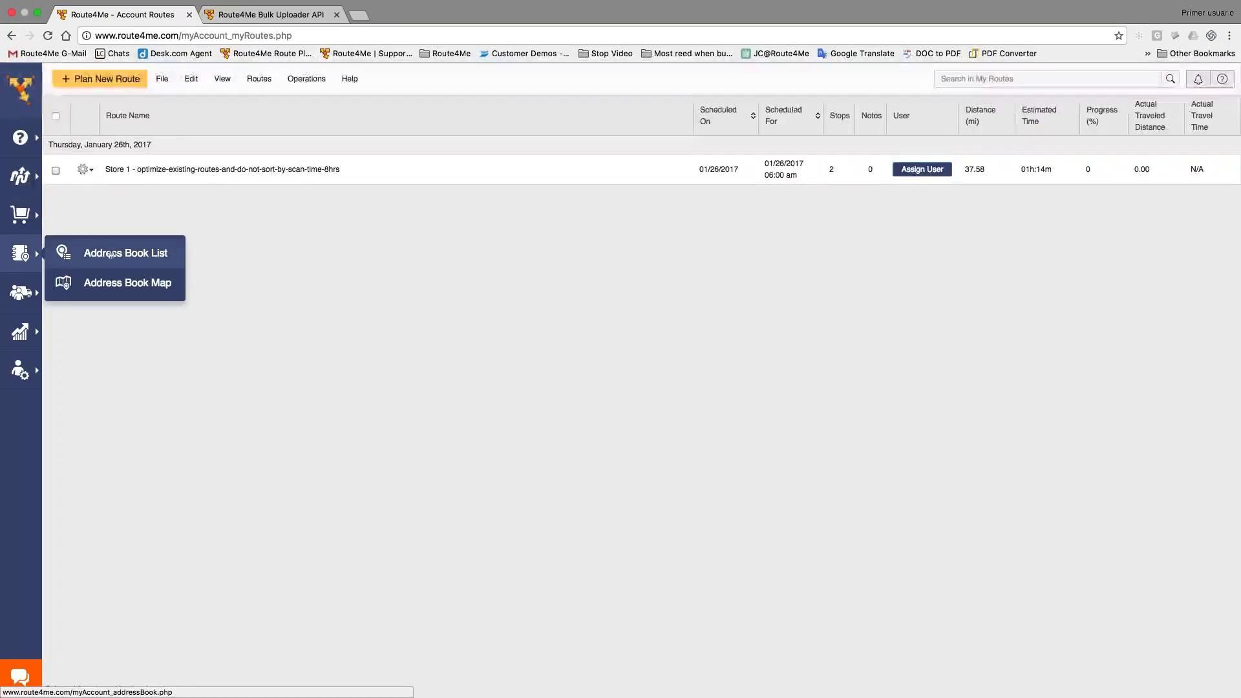
click(123, 284)
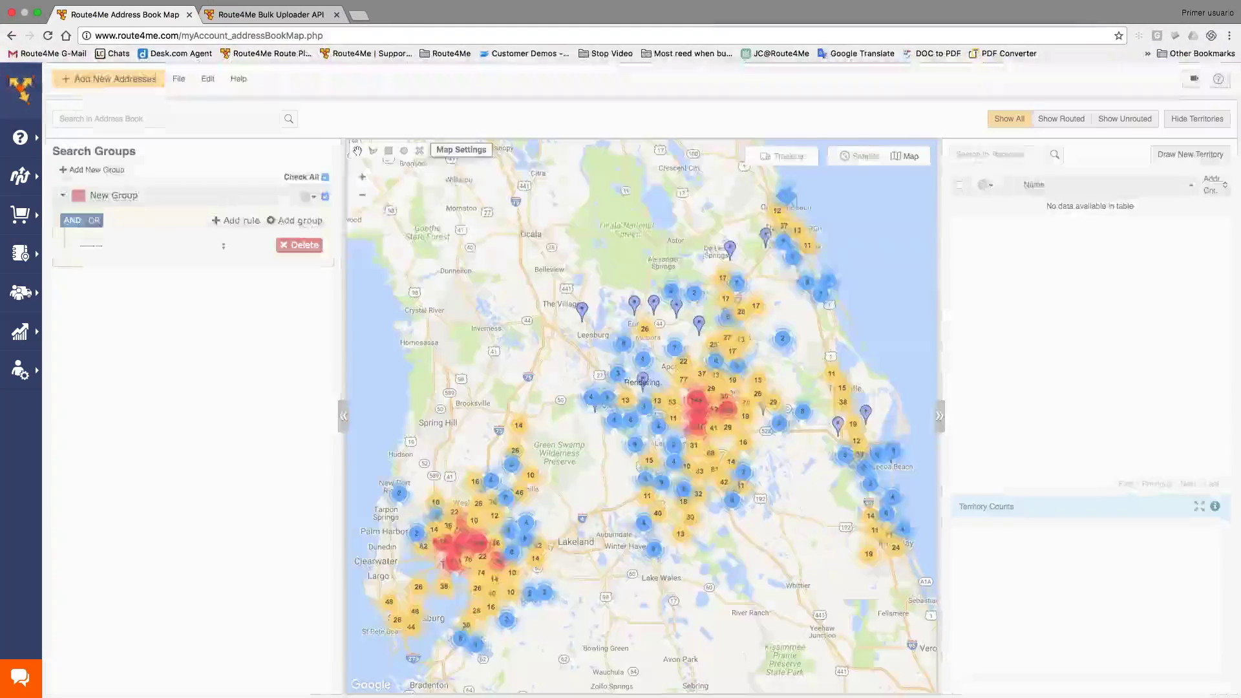
click(472, 154)
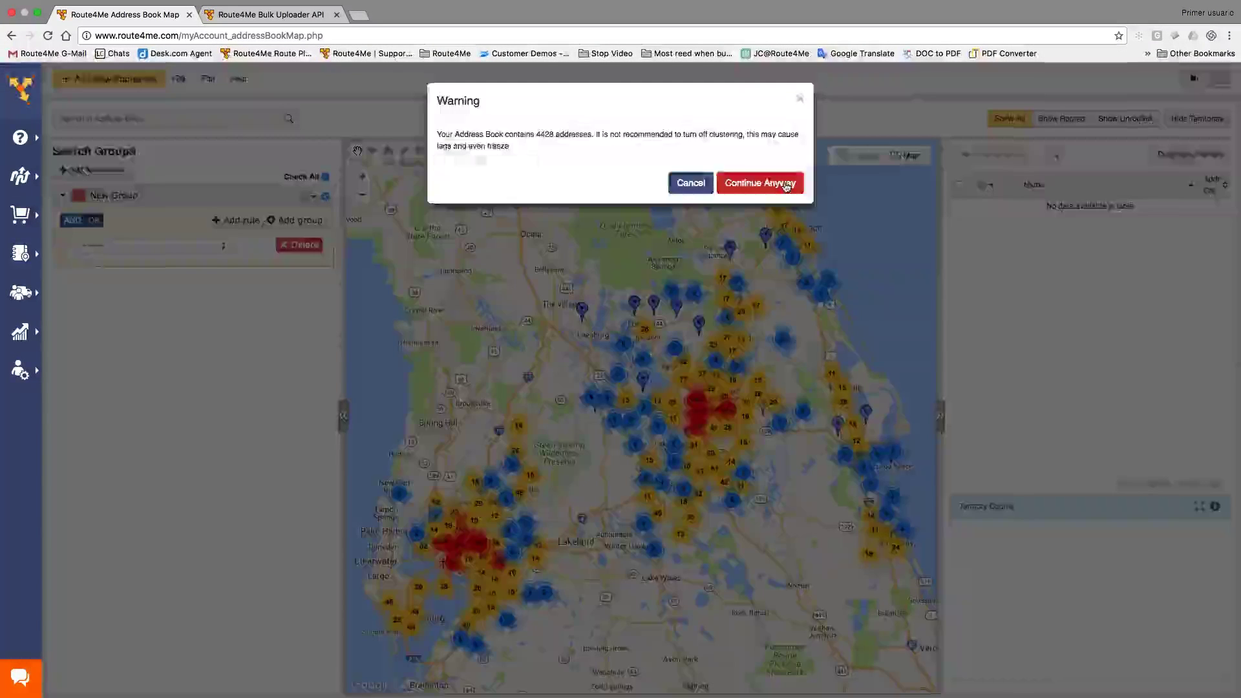
click(764, 180)
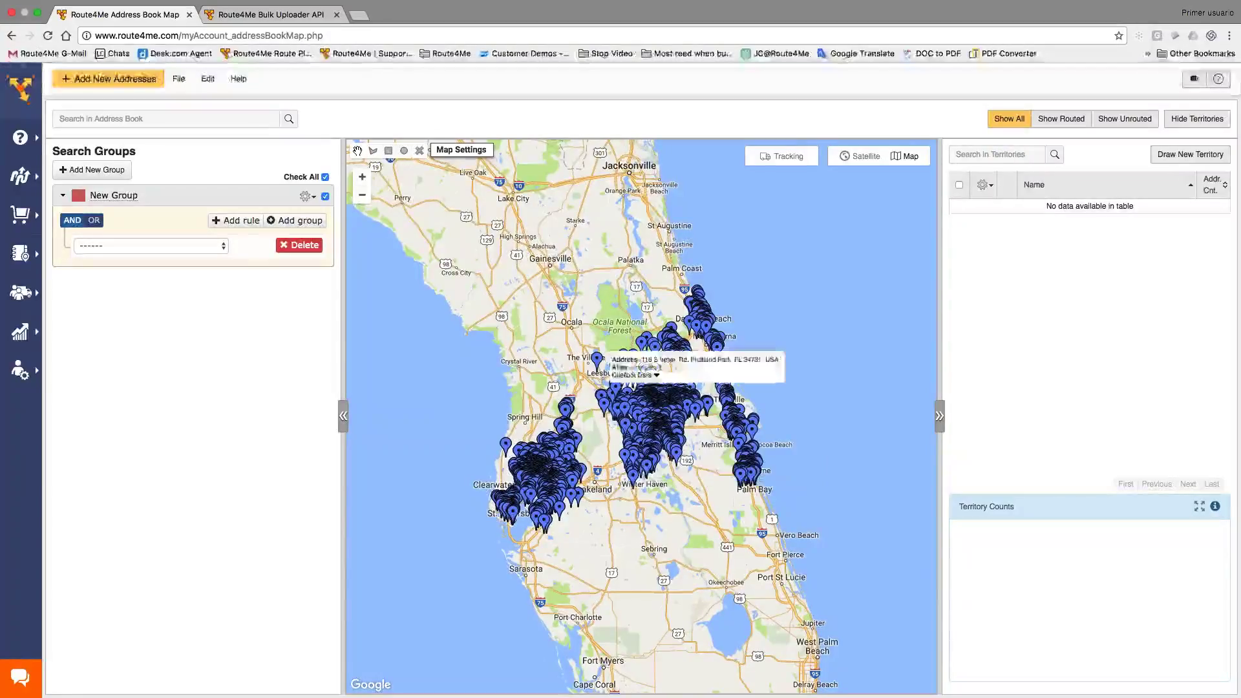
click(388, 151)
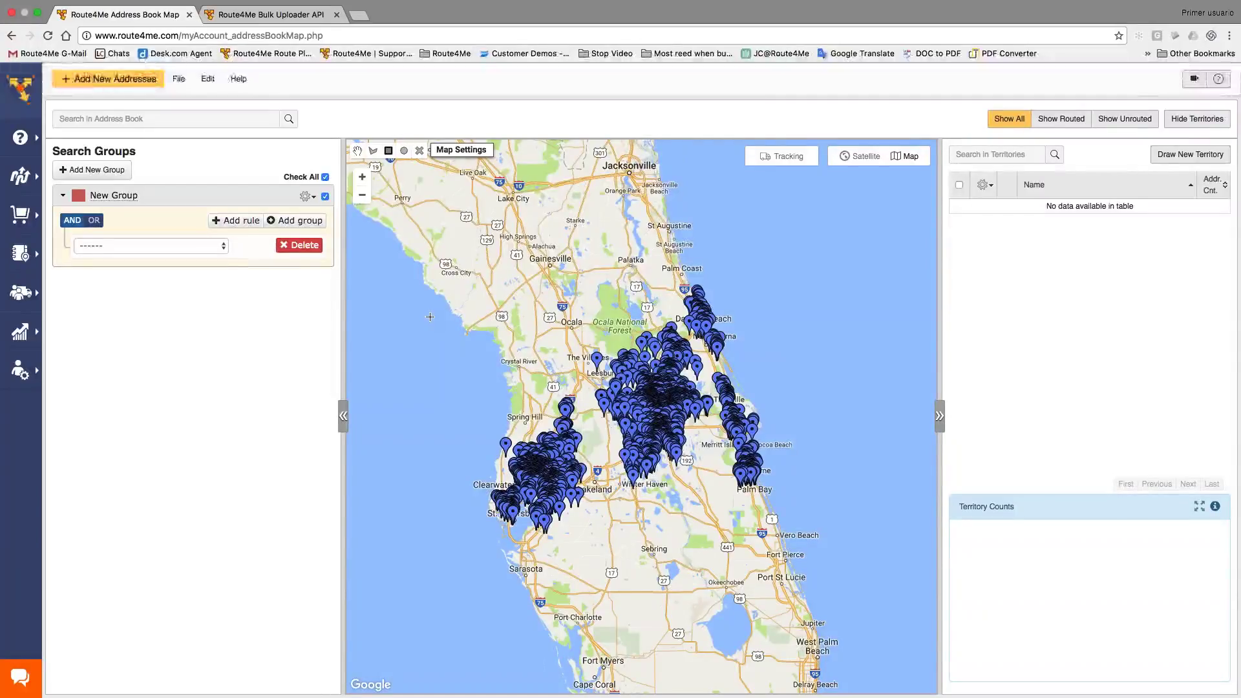
click(273, 16)
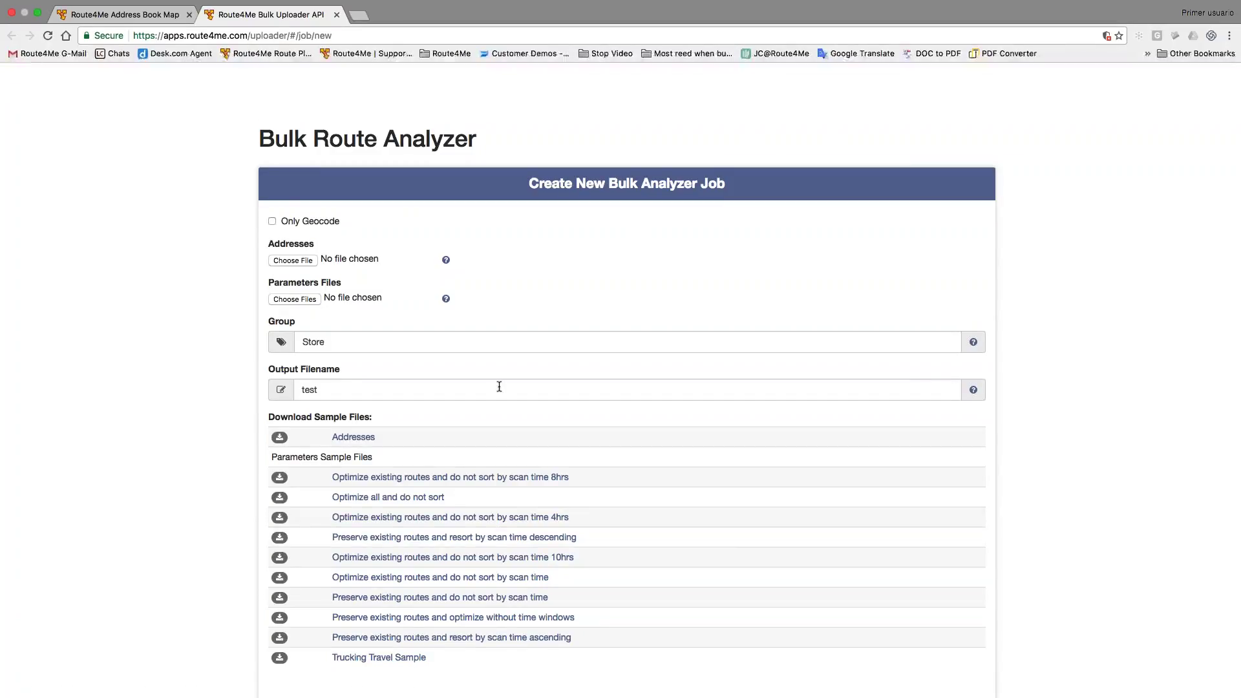
click(116, 14)
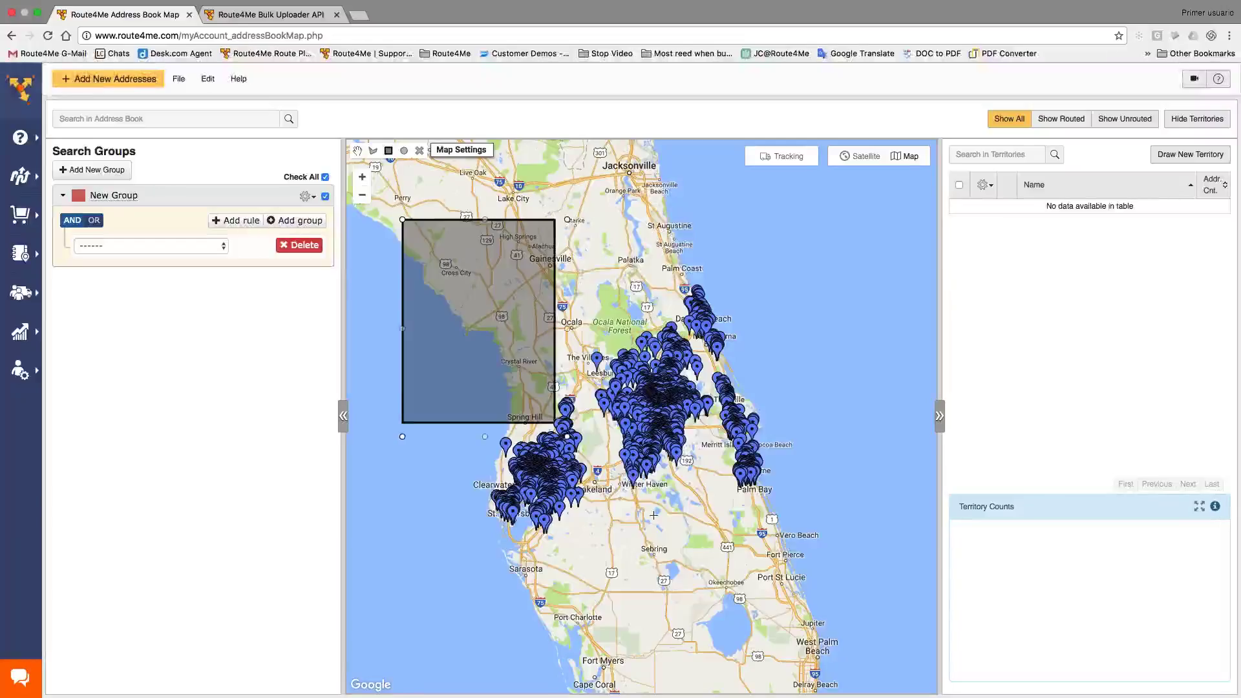
Drag a rectangle over the central Florida addresses and plan a route with the selection
drag(402, 220, 819, 577)
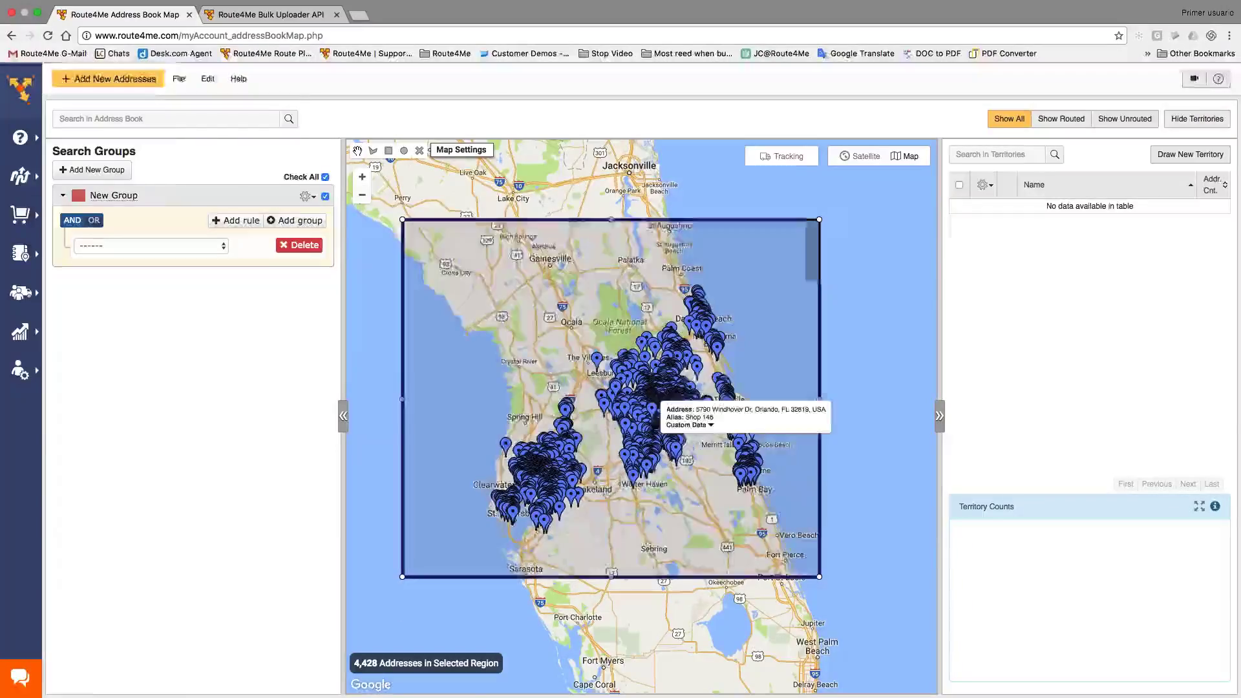
click(178, 78)
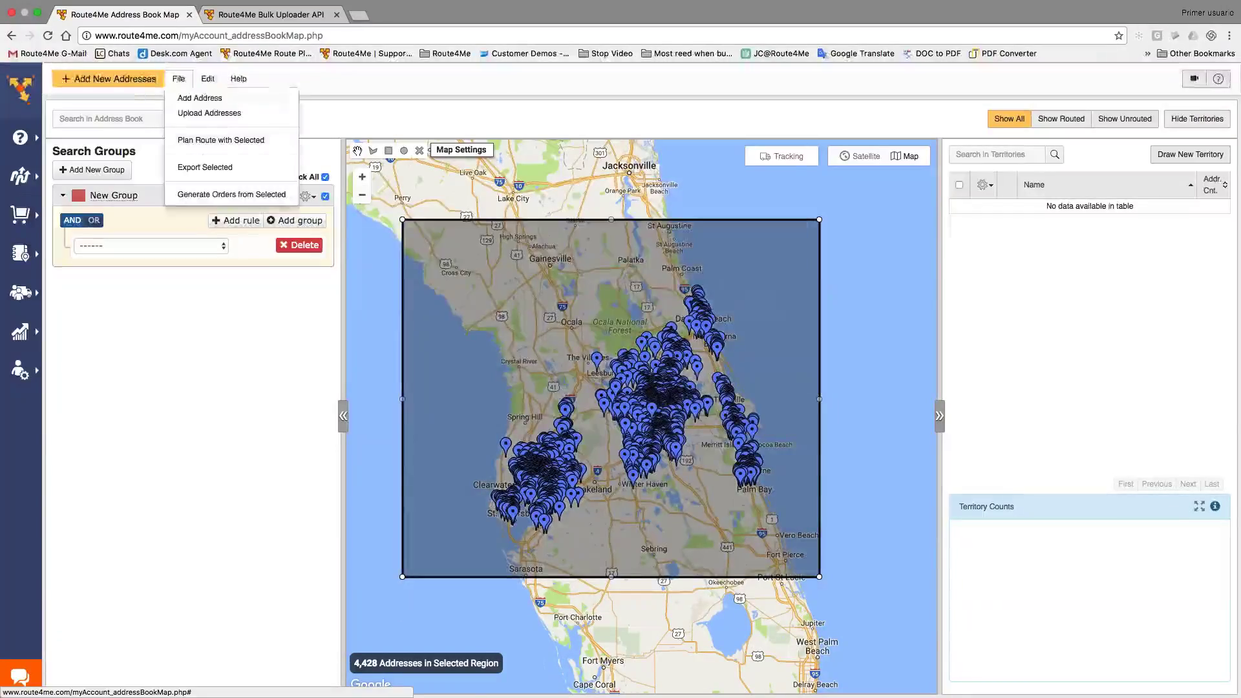
click(202, 141)
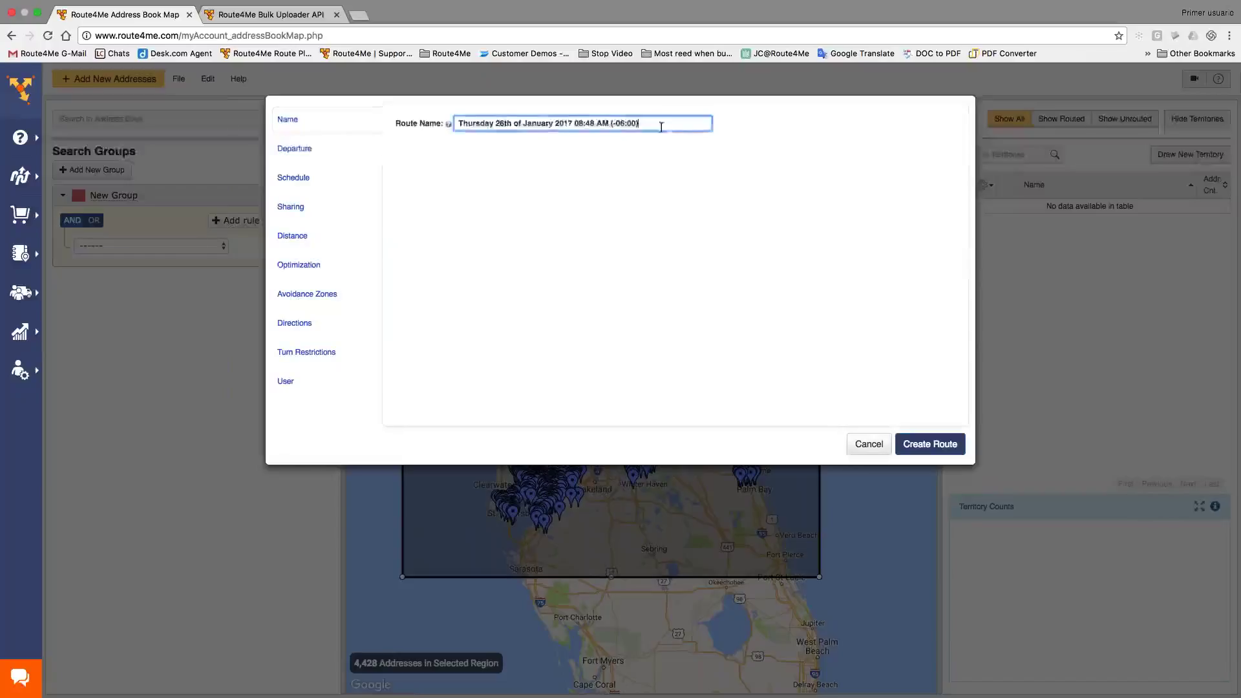
Set the route departure to Customer 101 in Zephyrhills, FL
drag(660, 124, 457, 122)
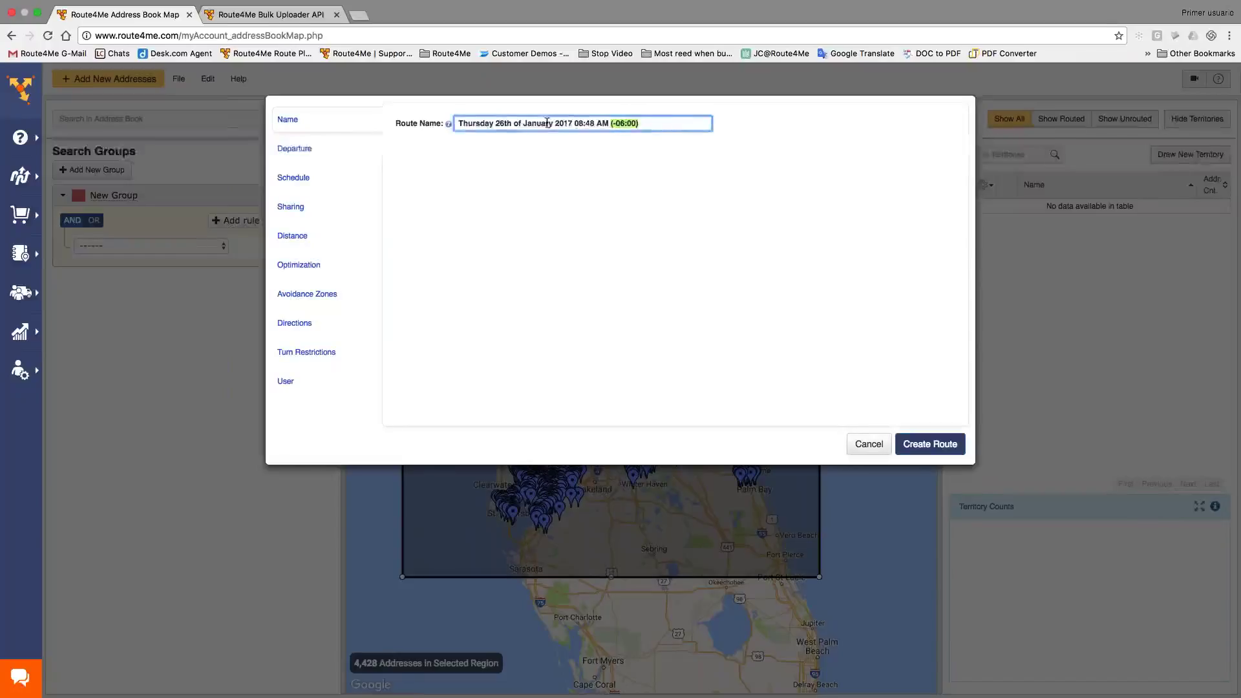
click(316, 150)
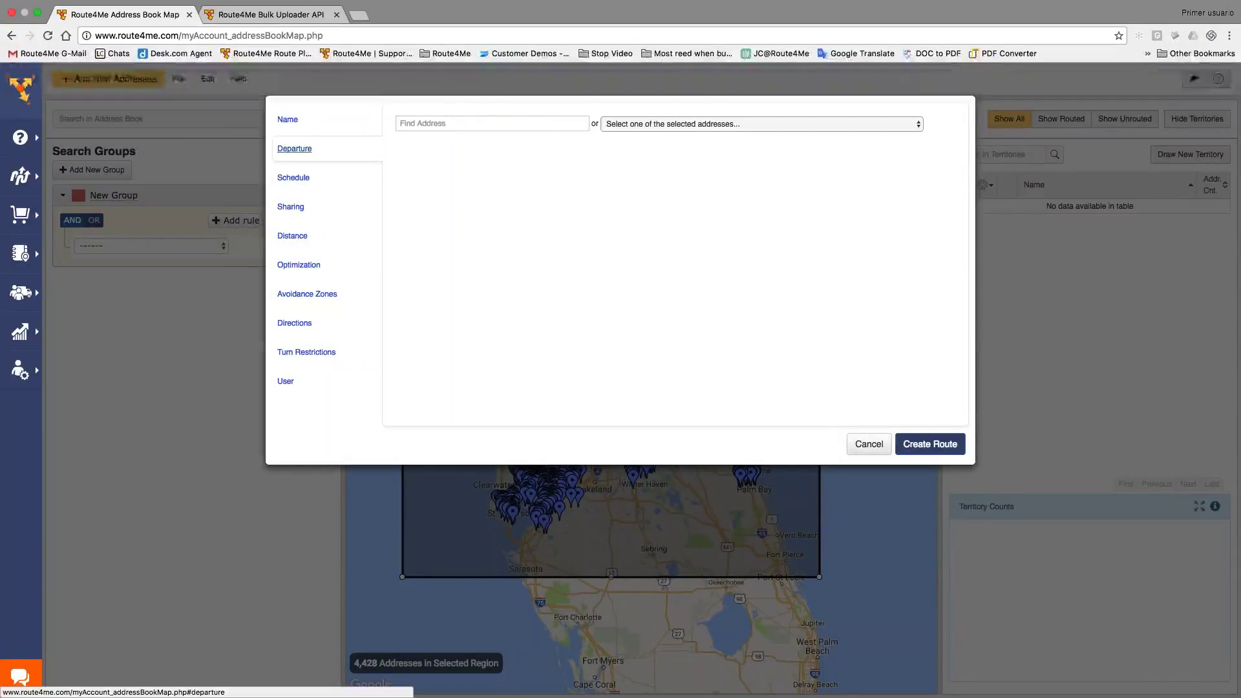
click(632, 124)
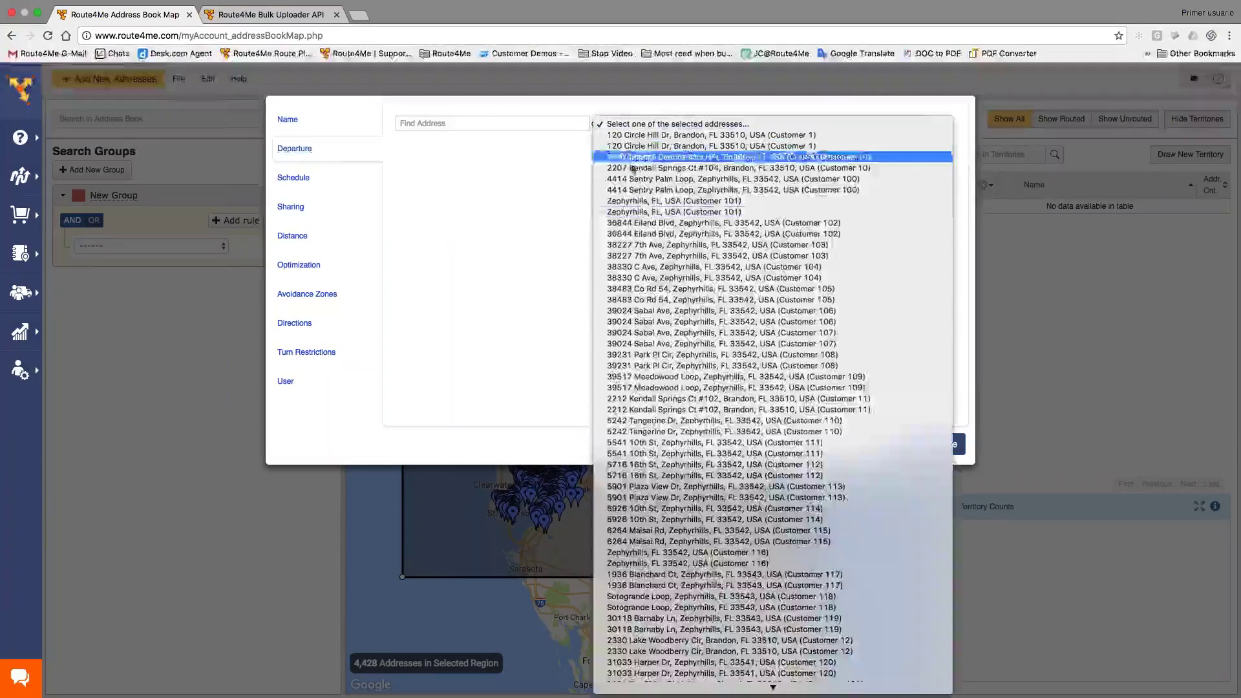
click(651, 212)
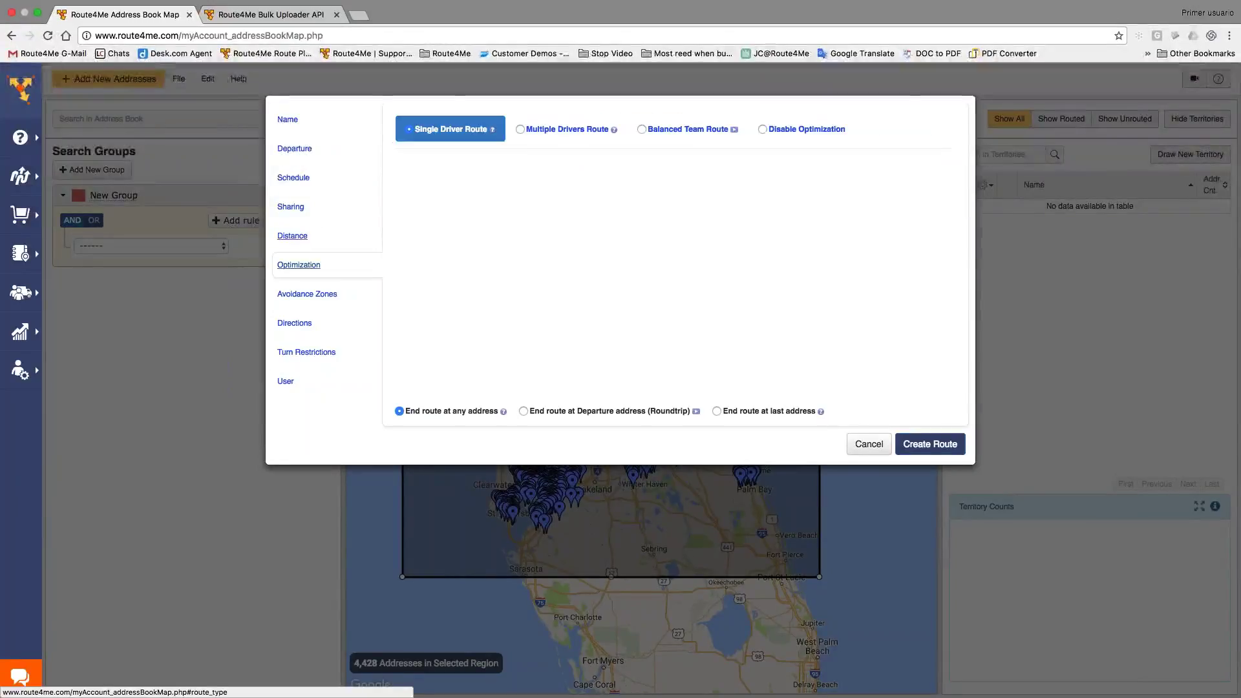
Choose a Balanced Team Route with 22 parts, review the Schedule tab, then cancel the plan
click(663, 132)
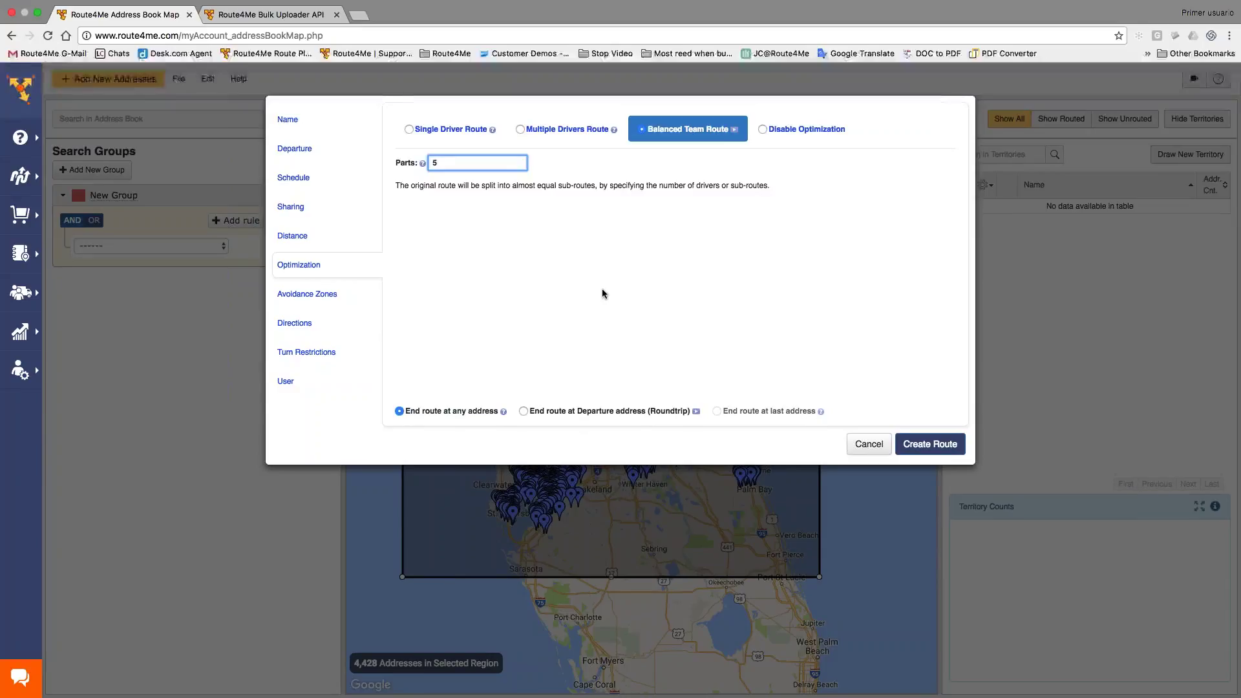
text(22)
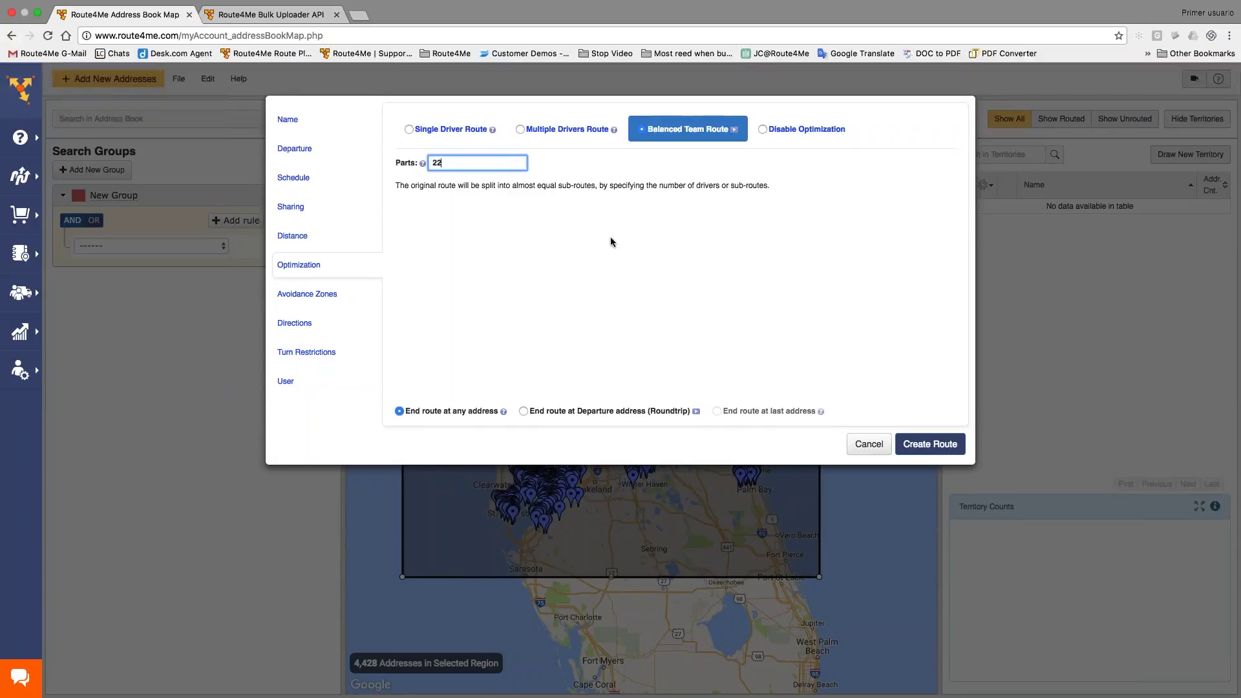
click(294, 178)
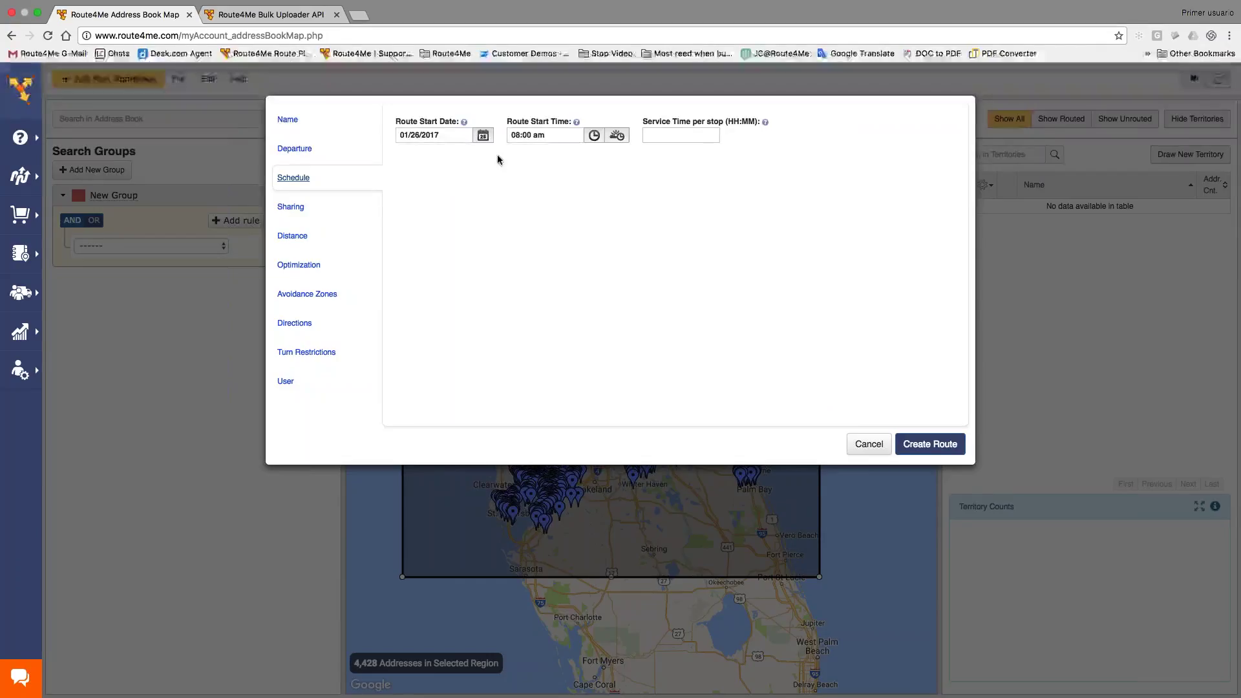
click(299, 267)
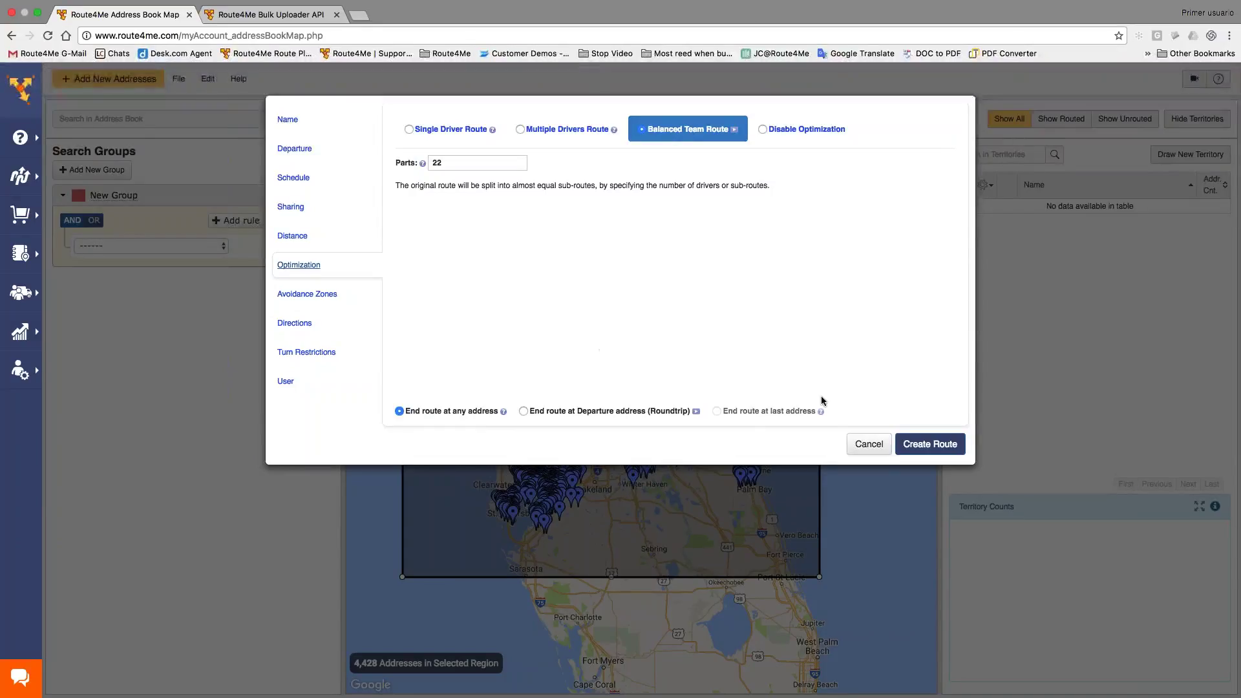
click(854, 444)
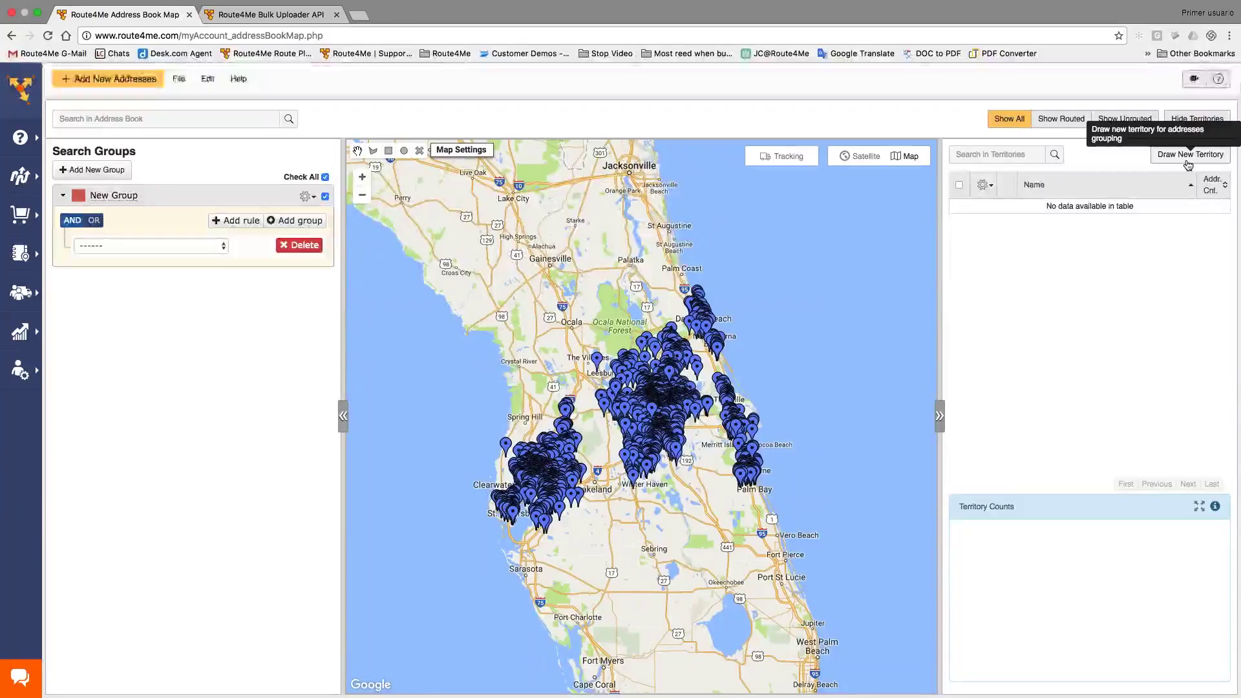
Create a new territory named JC with a red colour
click(1188, 155)
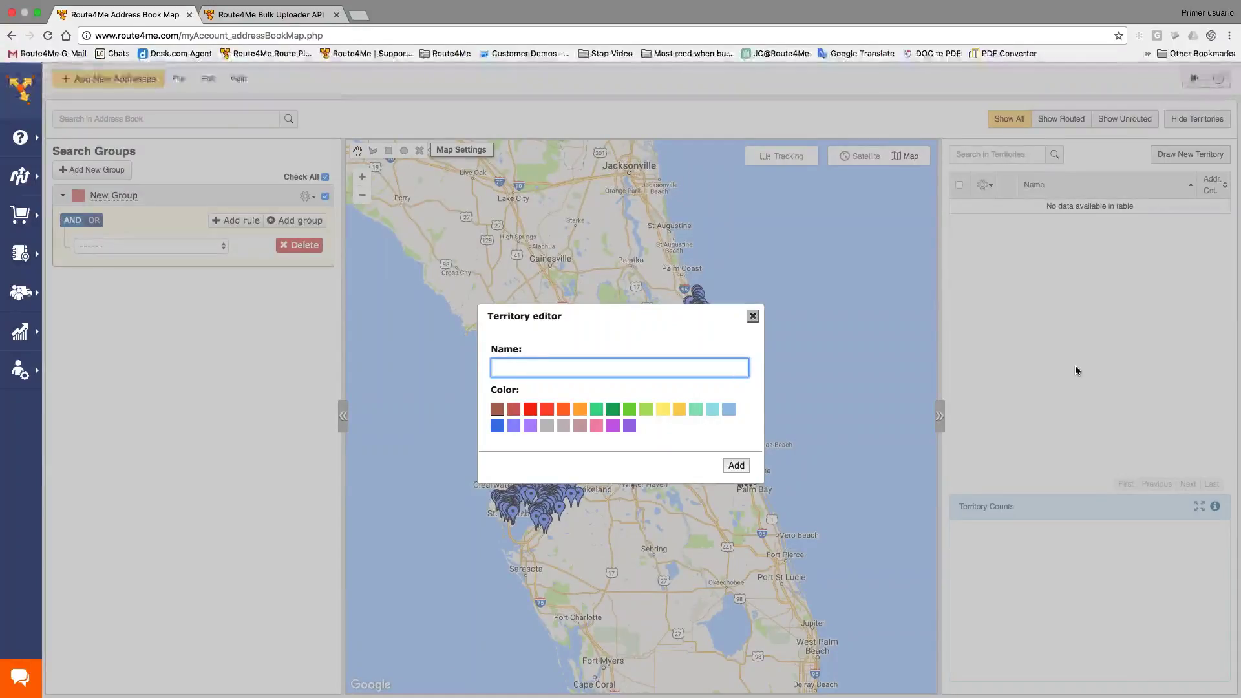
text(JC)
click(660, 387)
click(547, 409)
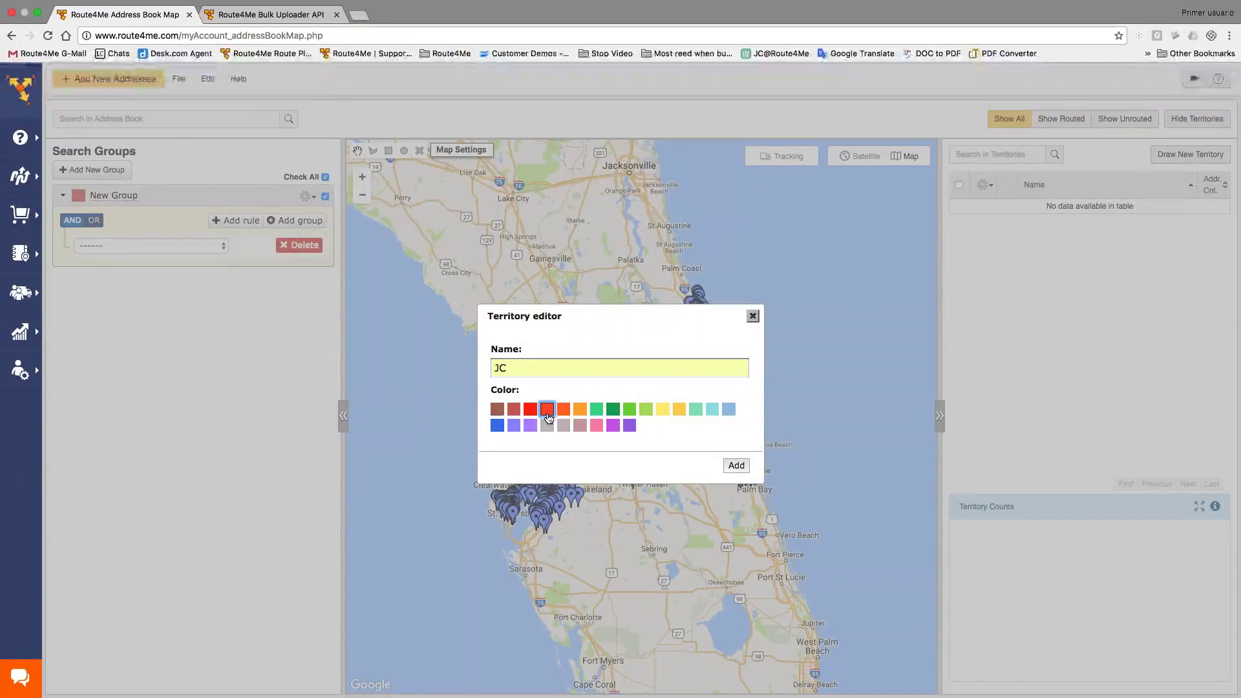
click(736, 465)
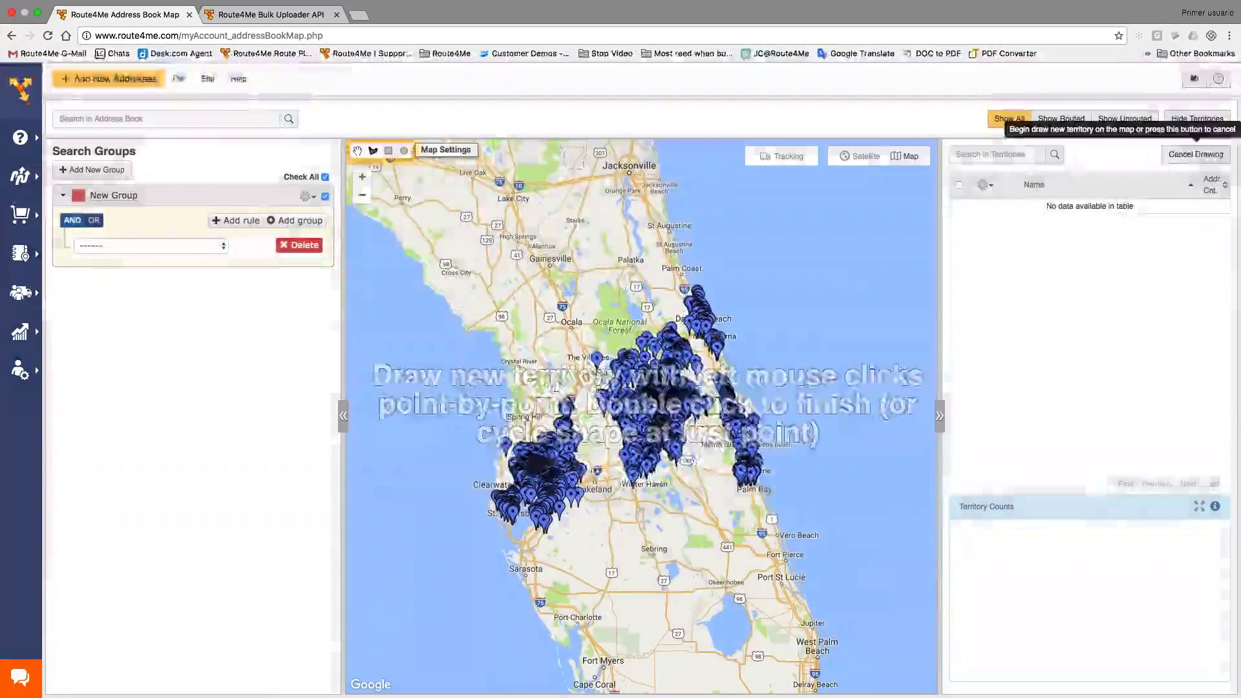
Outline JC around Tampa Bay from Spring Hill to Sarasota and Lakeland, closing the shape
click(549, 378)
click(472, 443)
click(474, 557)
click(566, 556)
click(621, 502)
click(575, 373)
click(549, 379)
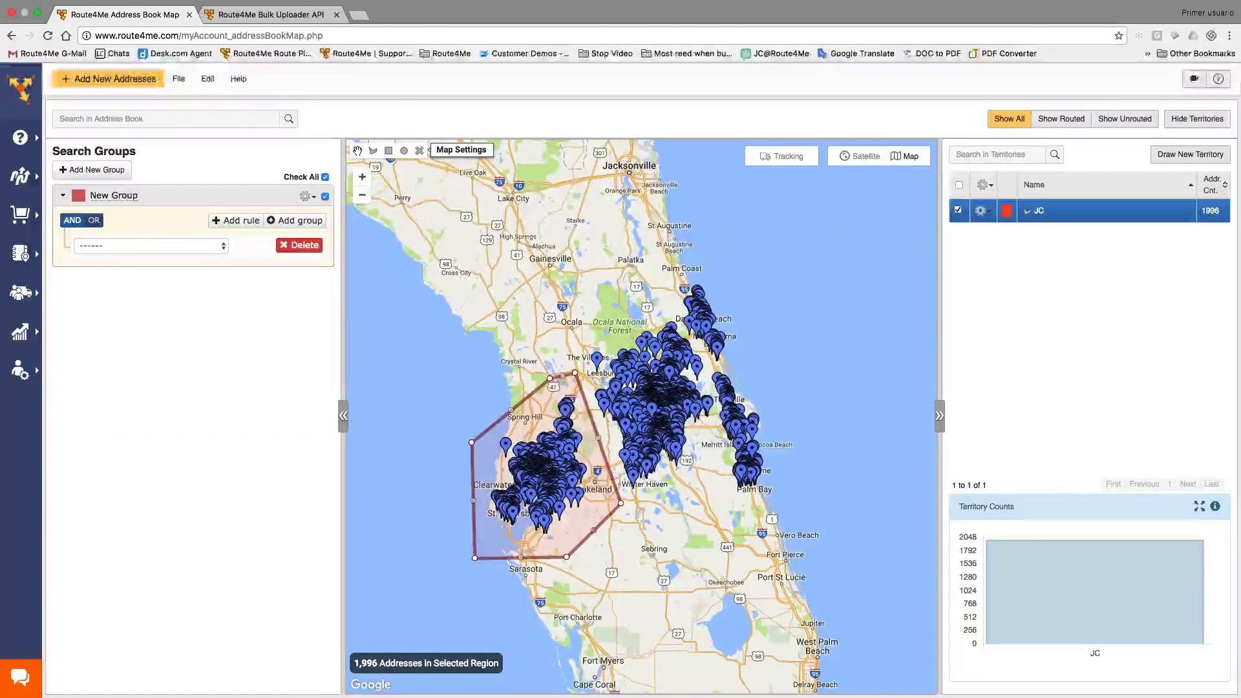
Create a second territory named Steven with an orange colour
click(1190, 155)
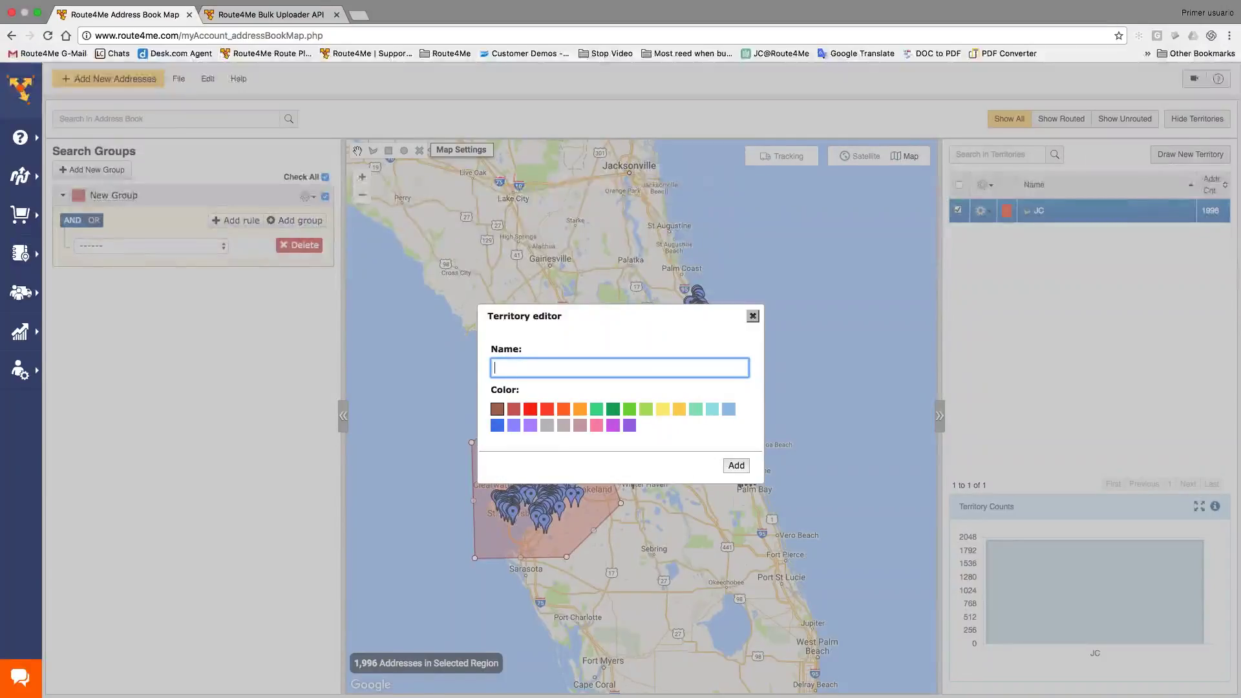
text(Steven)
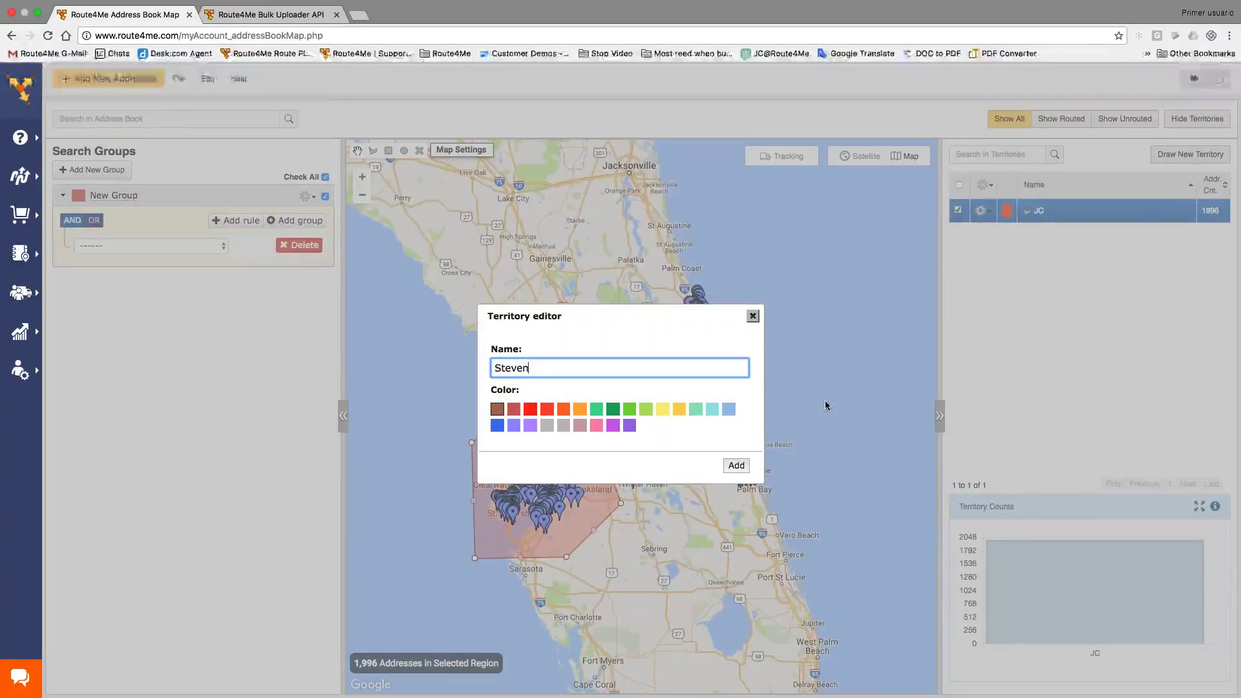
click(580, 411)
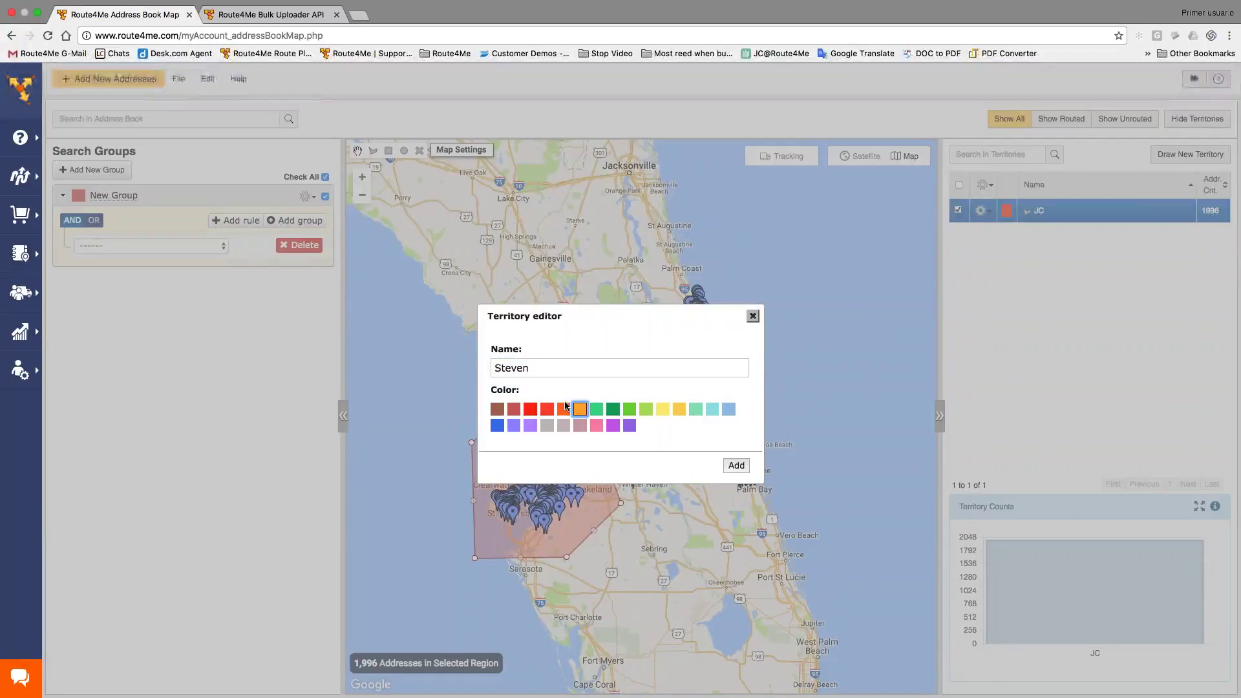
click(736, 465)
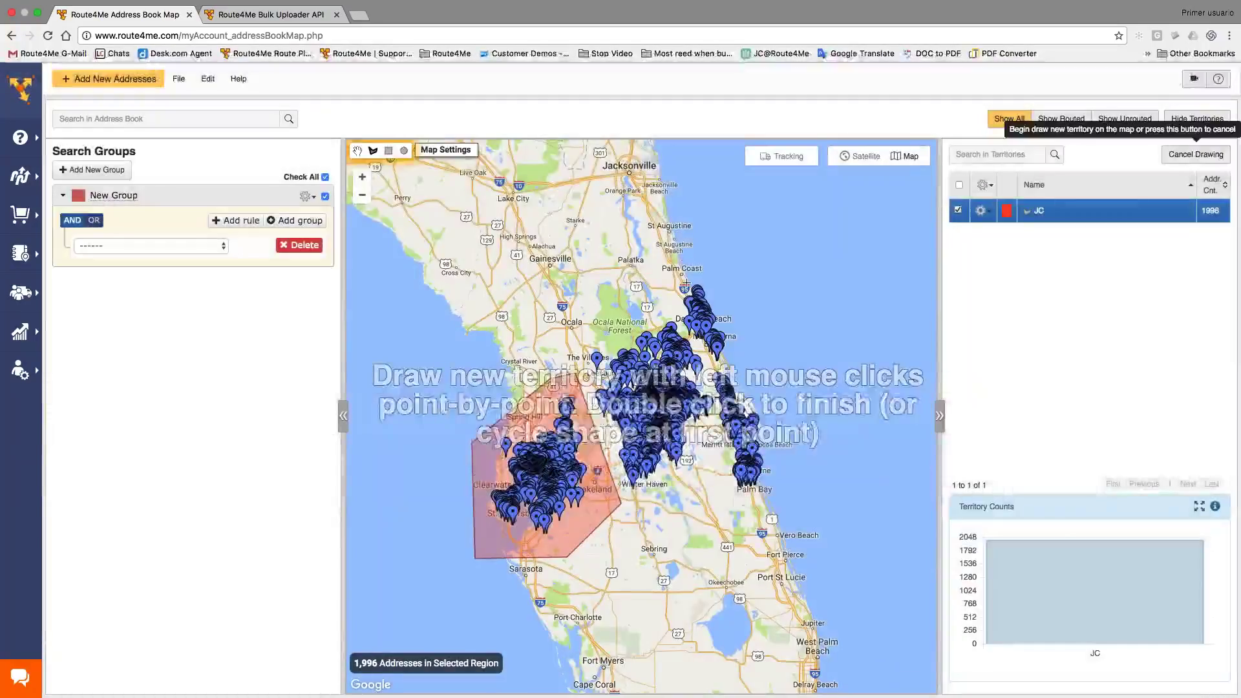
Draw the Steven outline on the east coast starting near Palm Coast and close it
click(684, 260)
click(666, 292)
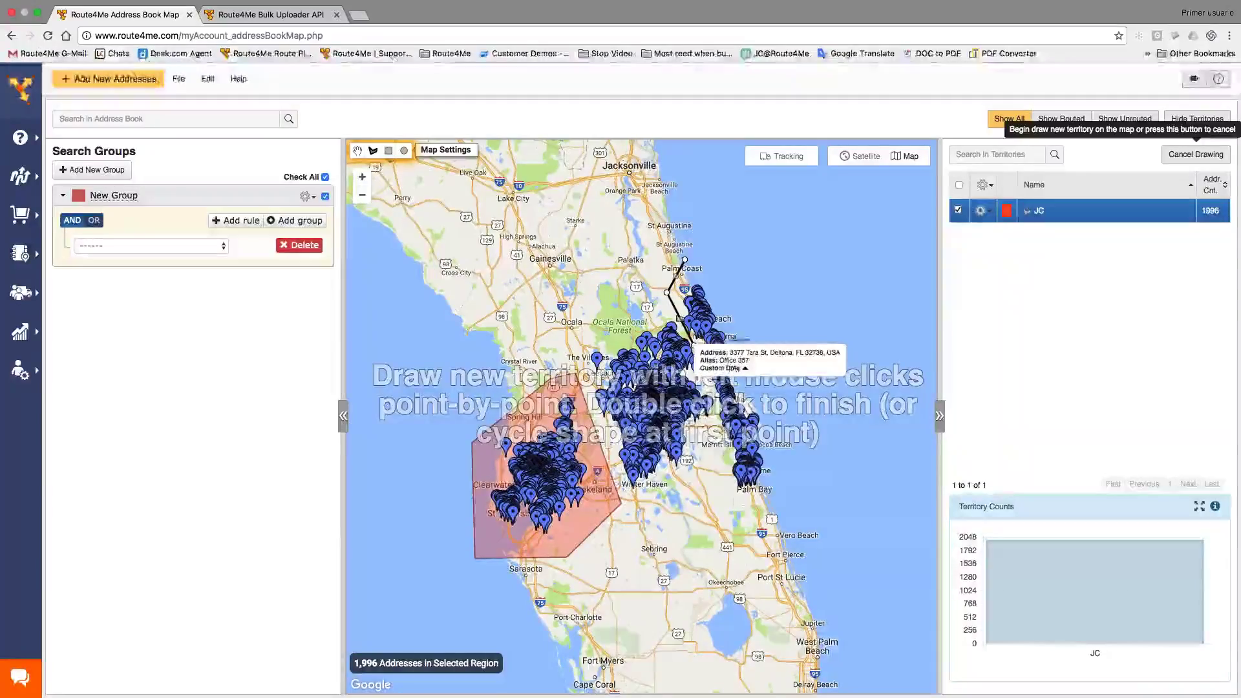
click(755, 326)
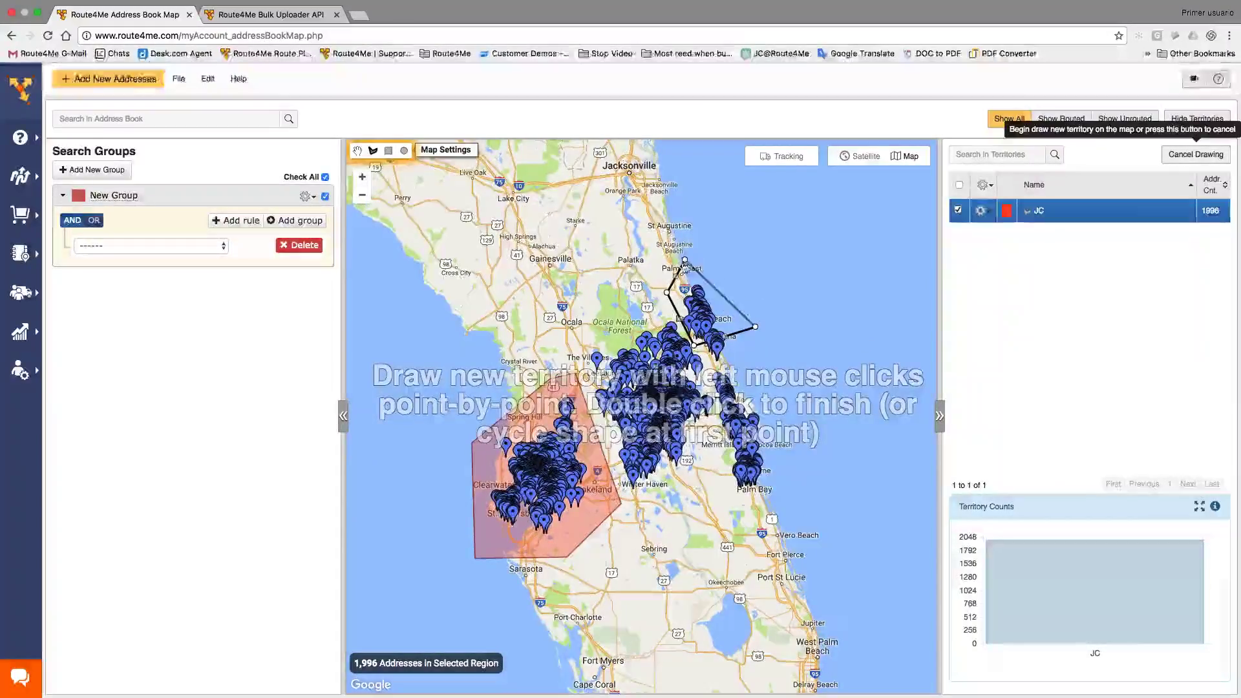
click(686, 261)
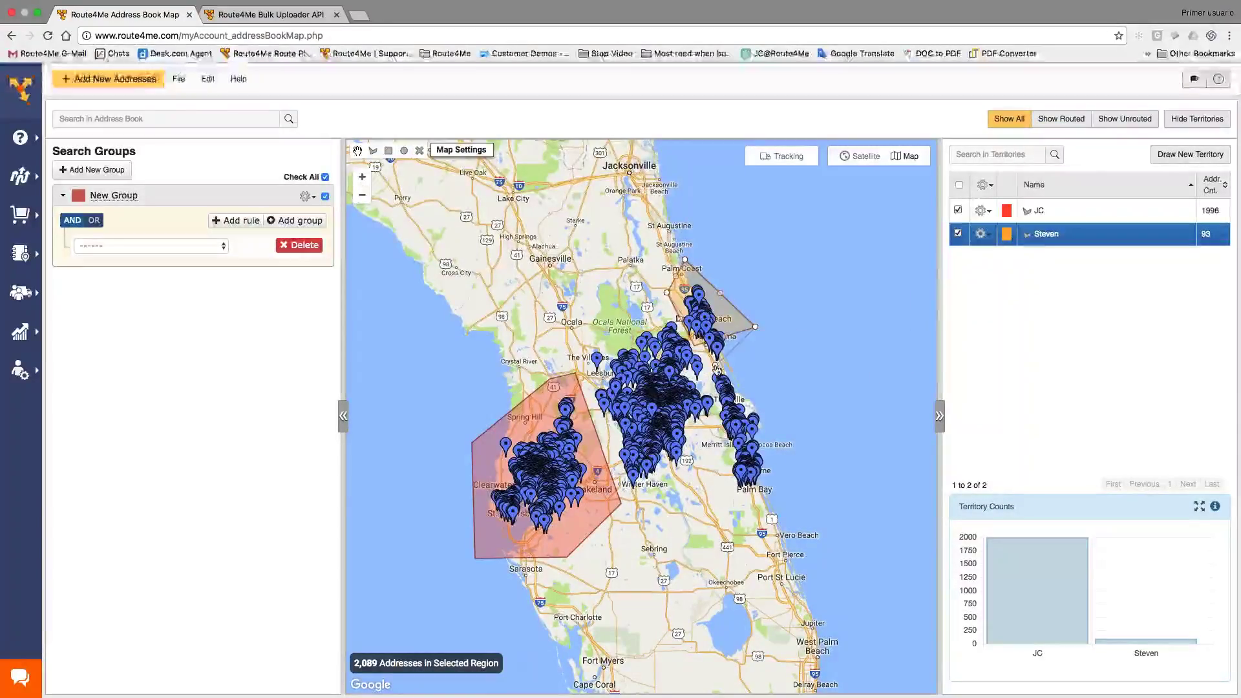
Drag the Steven vertices toward Vero Beach until the territory holds 86 addresses
drag(710, 372, 720, 371)
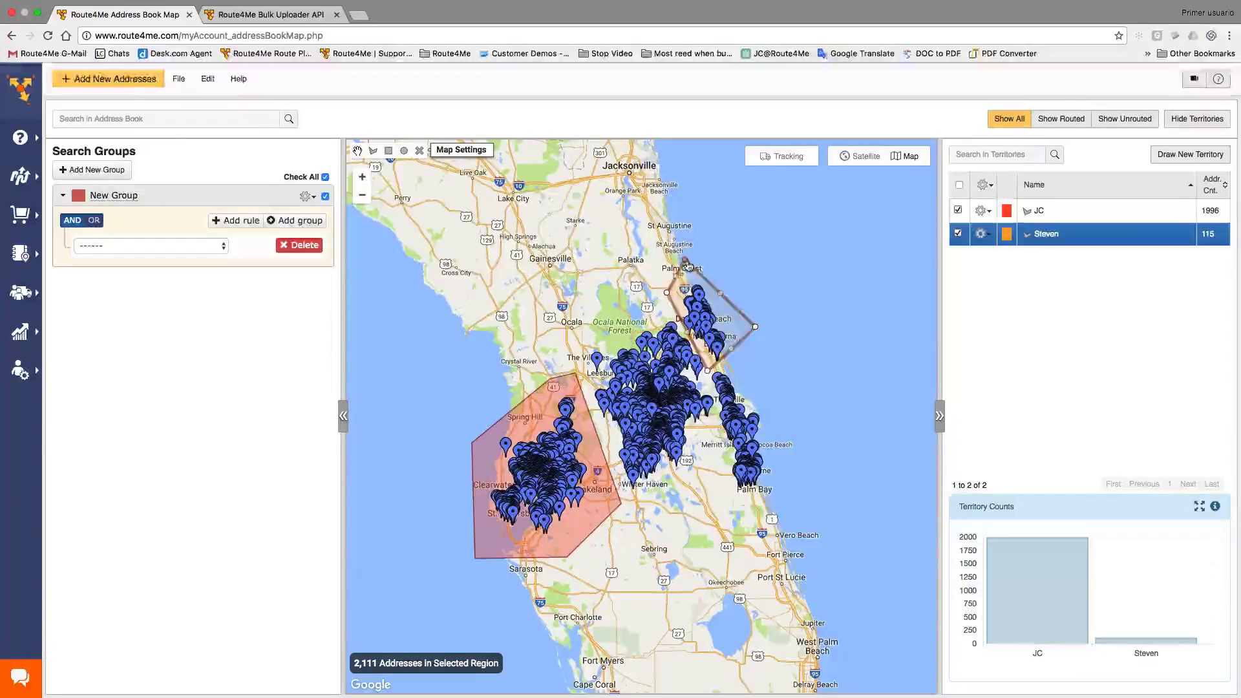
mouse_move(743, 338)
mouse_down()
mouse_move(768, 530)
mouse_move(789, 528)
mouse_up()
mouse_move(747, 441)
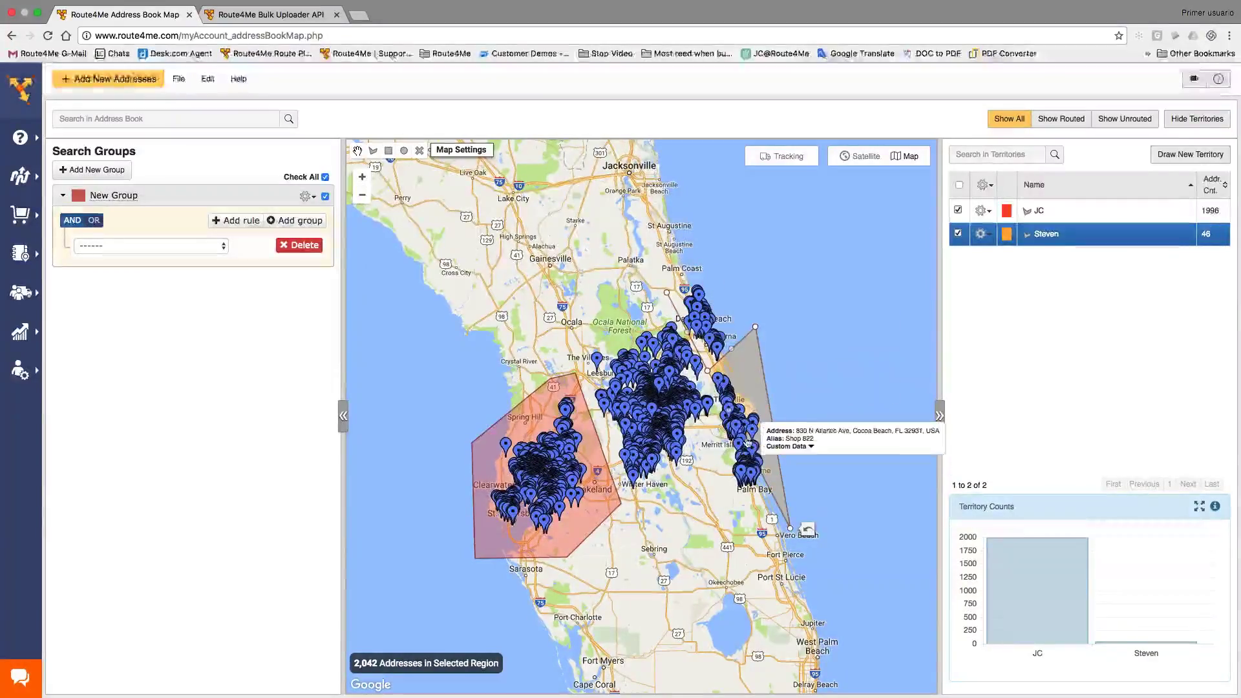
drag(717, 425, 727, 439)
drag(666, 292, 714, 394)
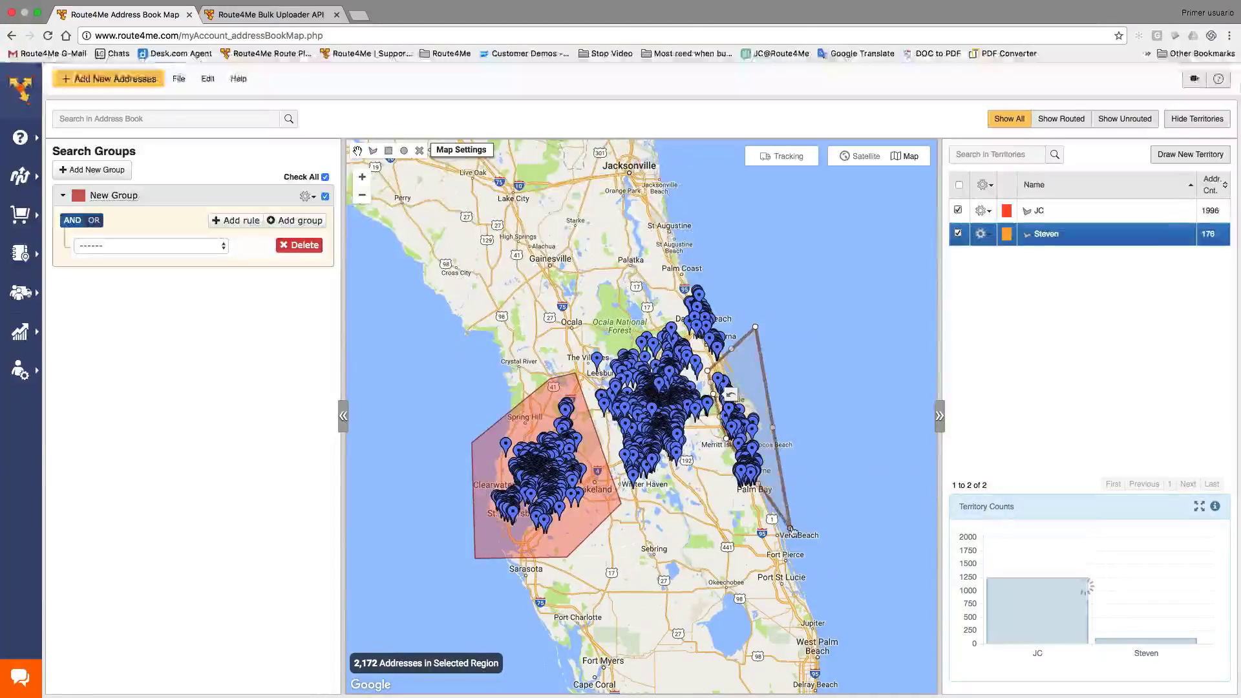
drag(770, 433, 749, 408)
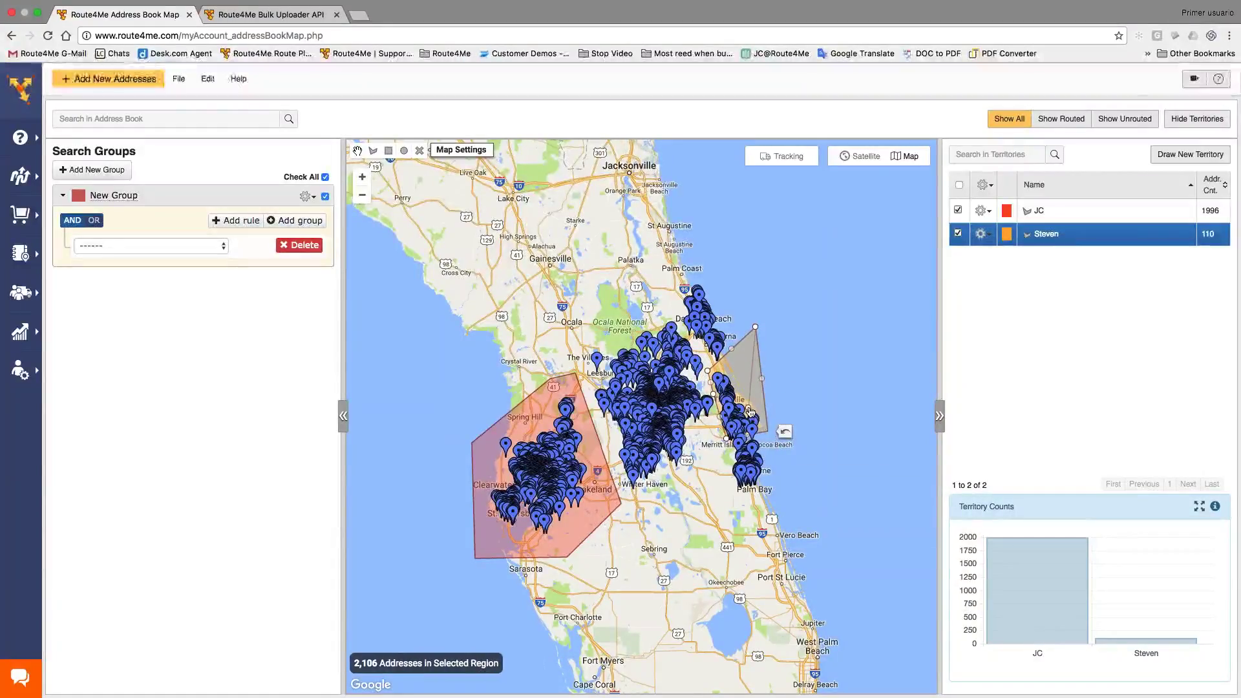
mouse_move(756, 345)
mouse_down()
mouse_move(700, 425)
mouse_move(743, 477)
mouse_move(761, 291)
mouse_move(766, 316)
mouse_up()
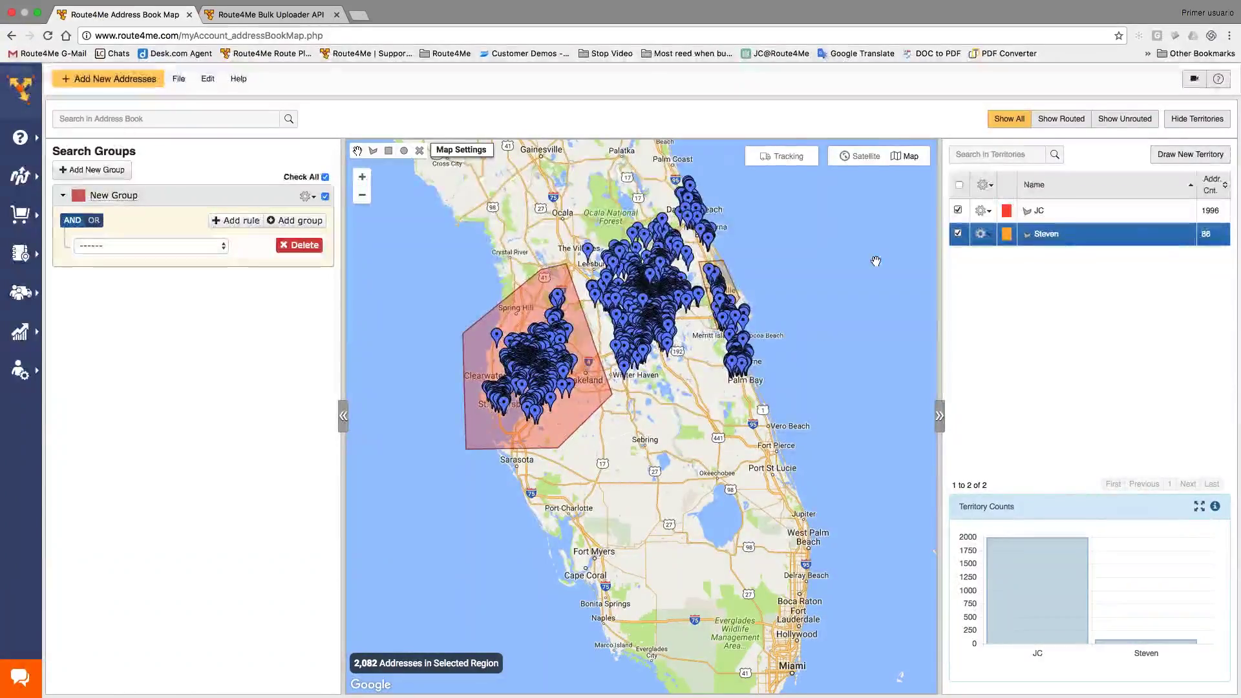
Bring up the gear actions menu for the Steven territory
click(983, 234)
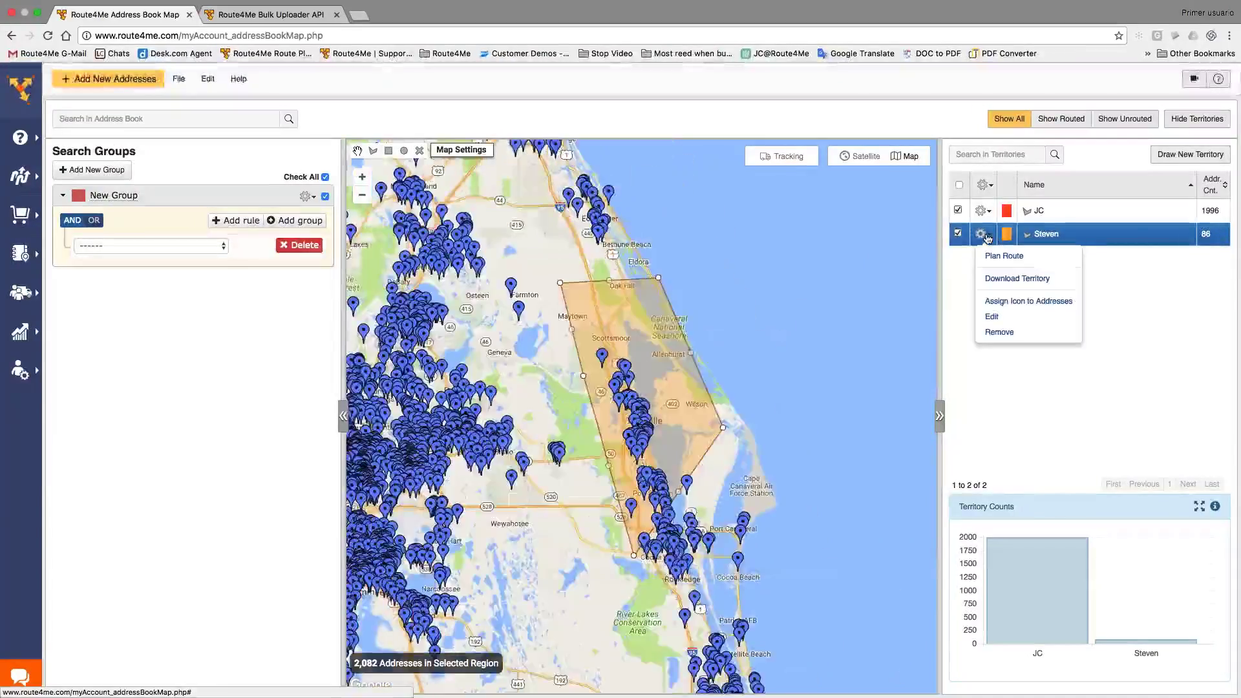
click(1192, 255)
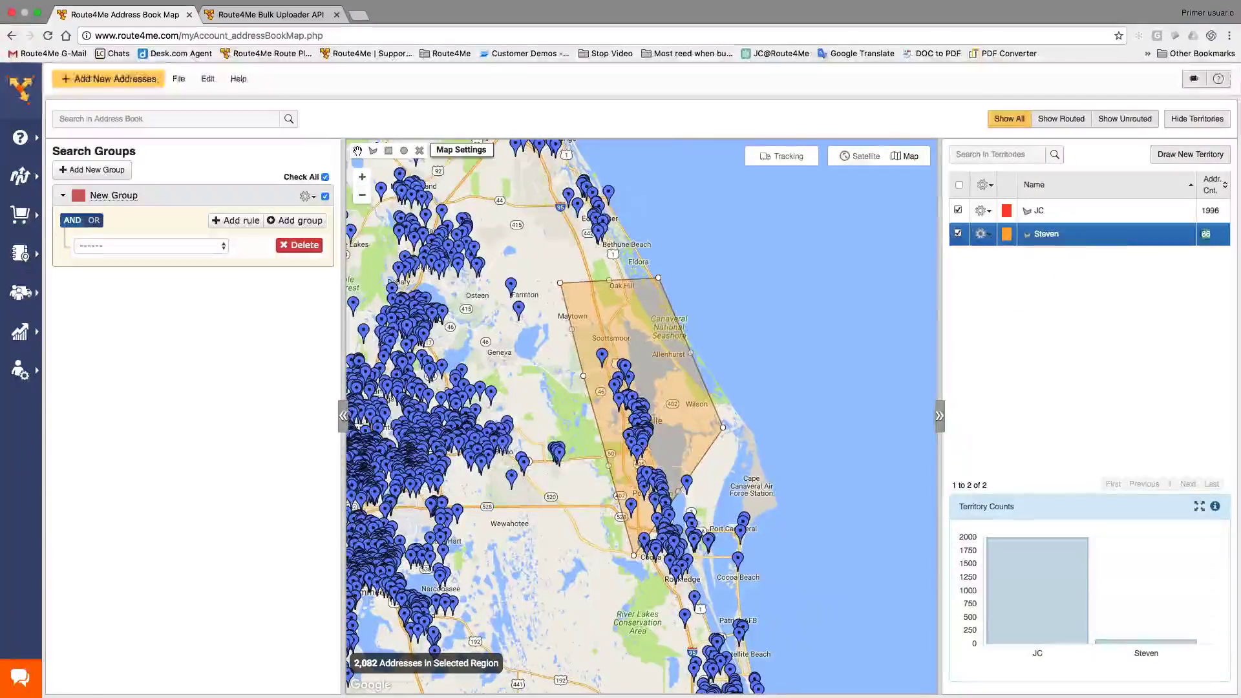
drag(1195, 252, 923, 239)
click(983, 234)
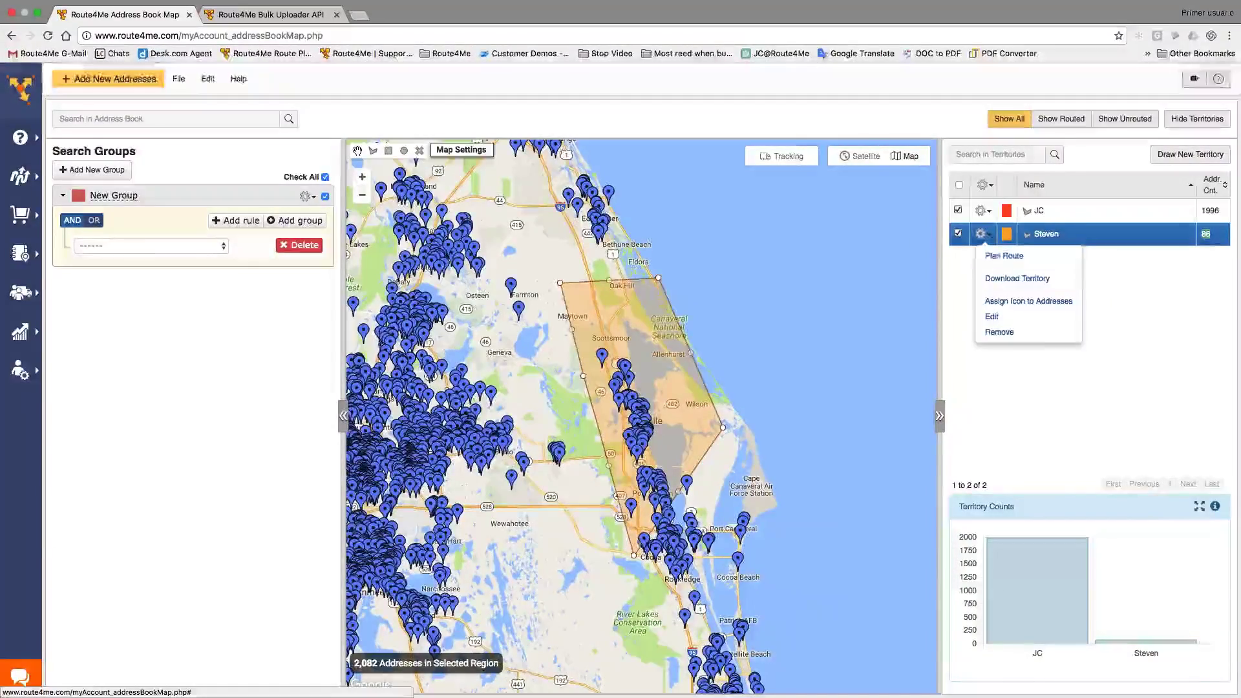
click(1003, 256)
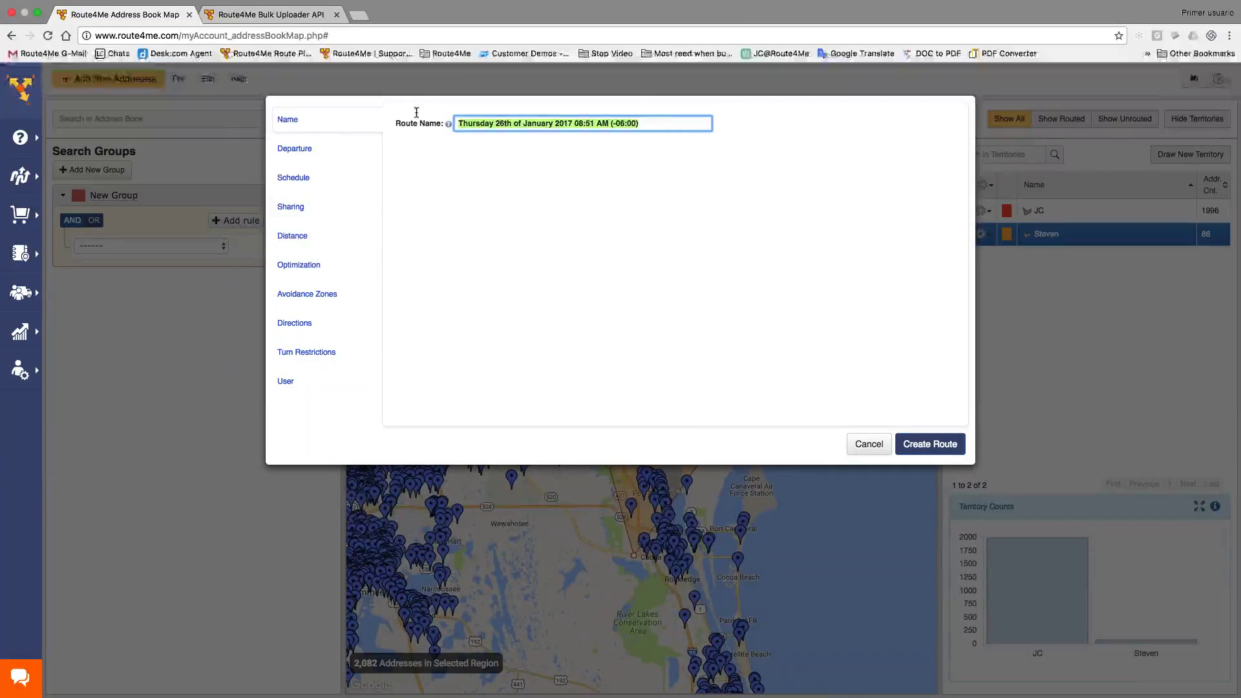
text(Steve's)
click(294, 148)
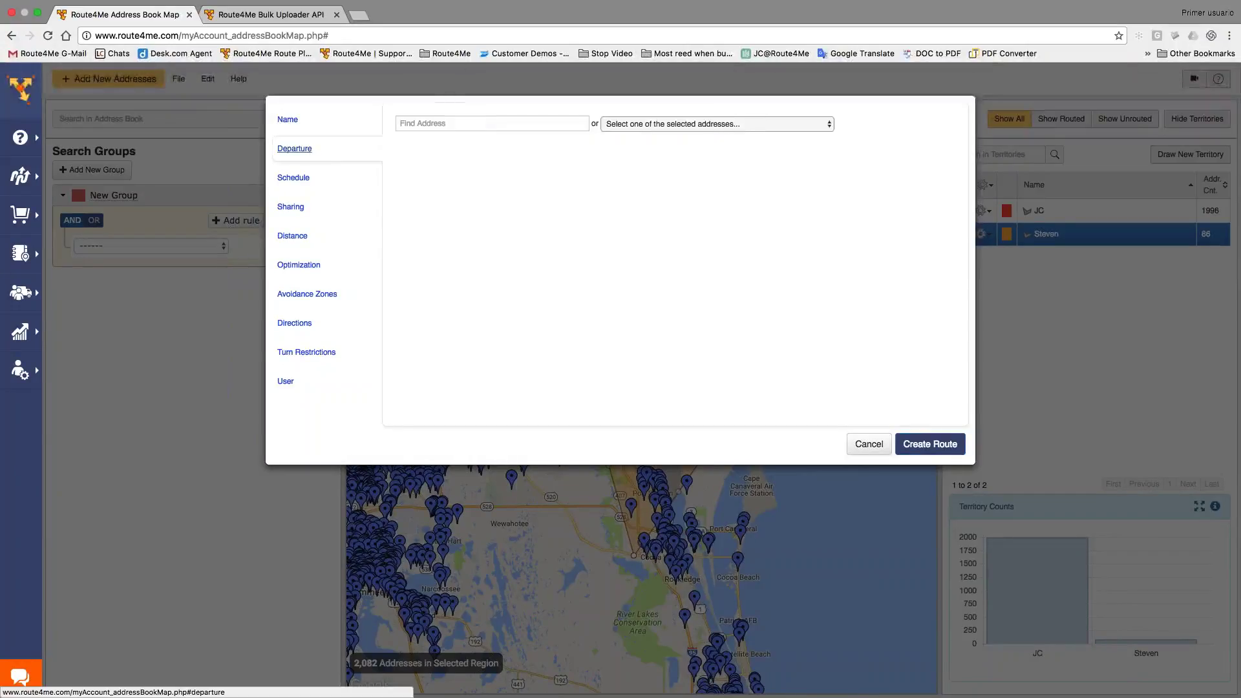
click(717, 123)
click(646, 146)
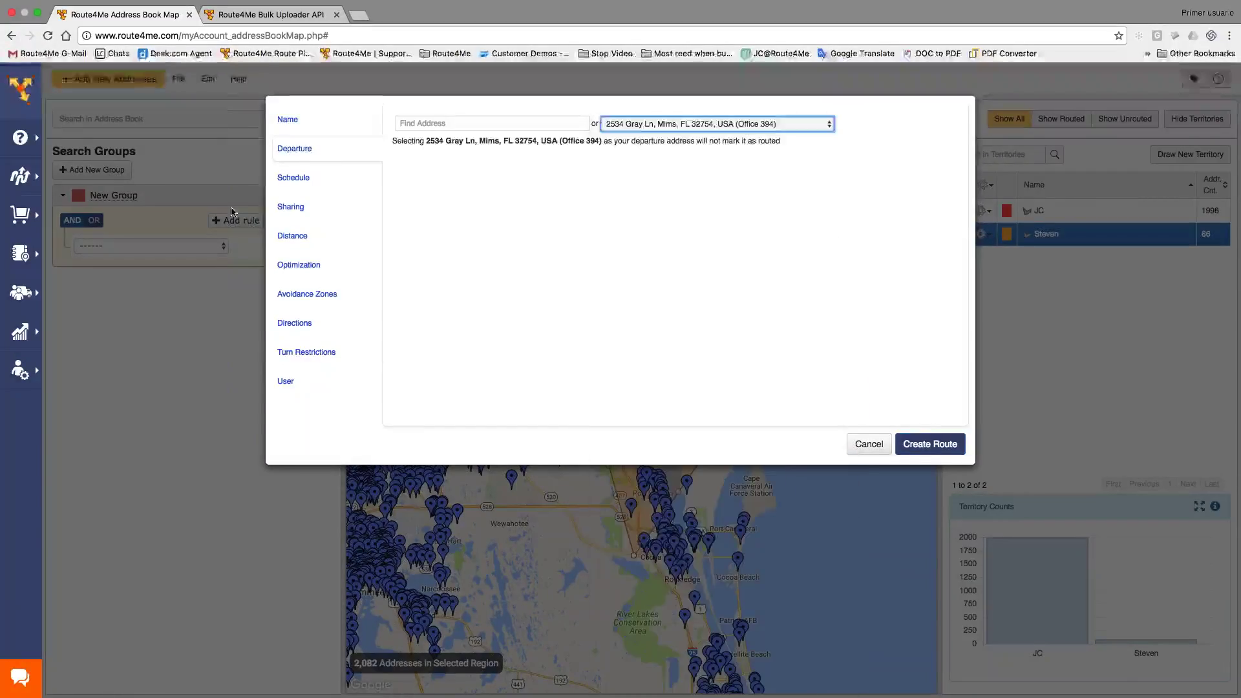
Make it a 5-part Balanced Team Route with Roundtrip on, and create it
click(299, 265)
click(681, 131)
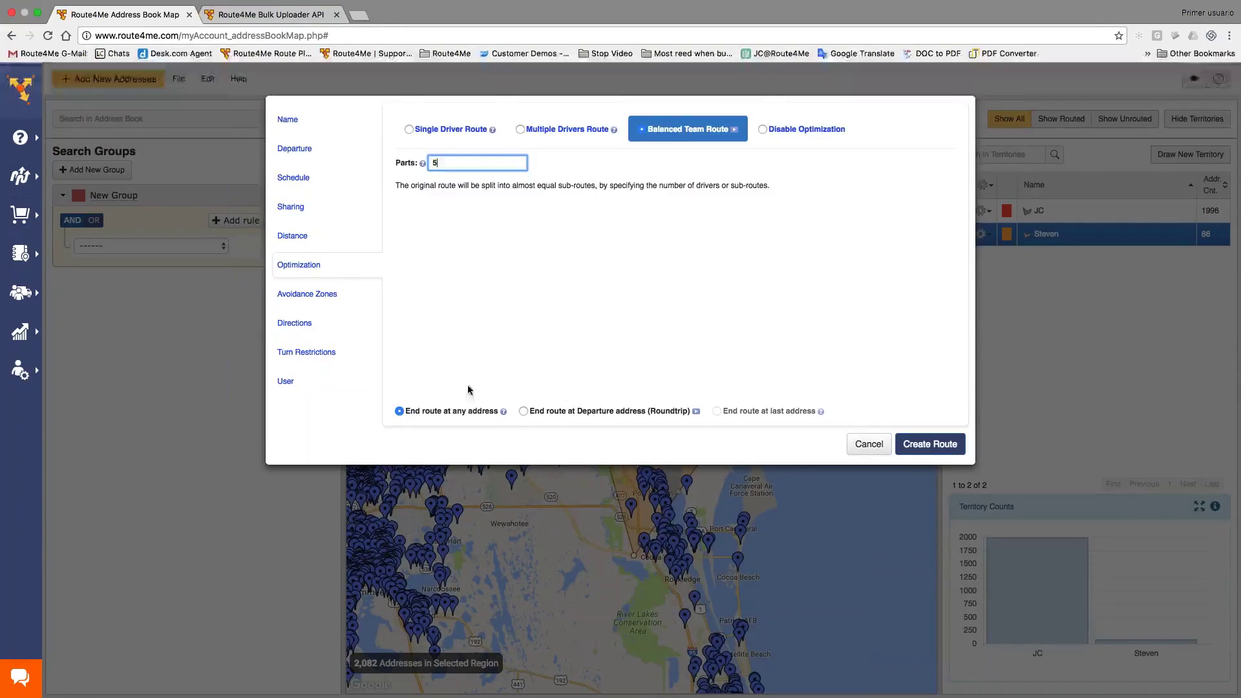
click(448, 413)
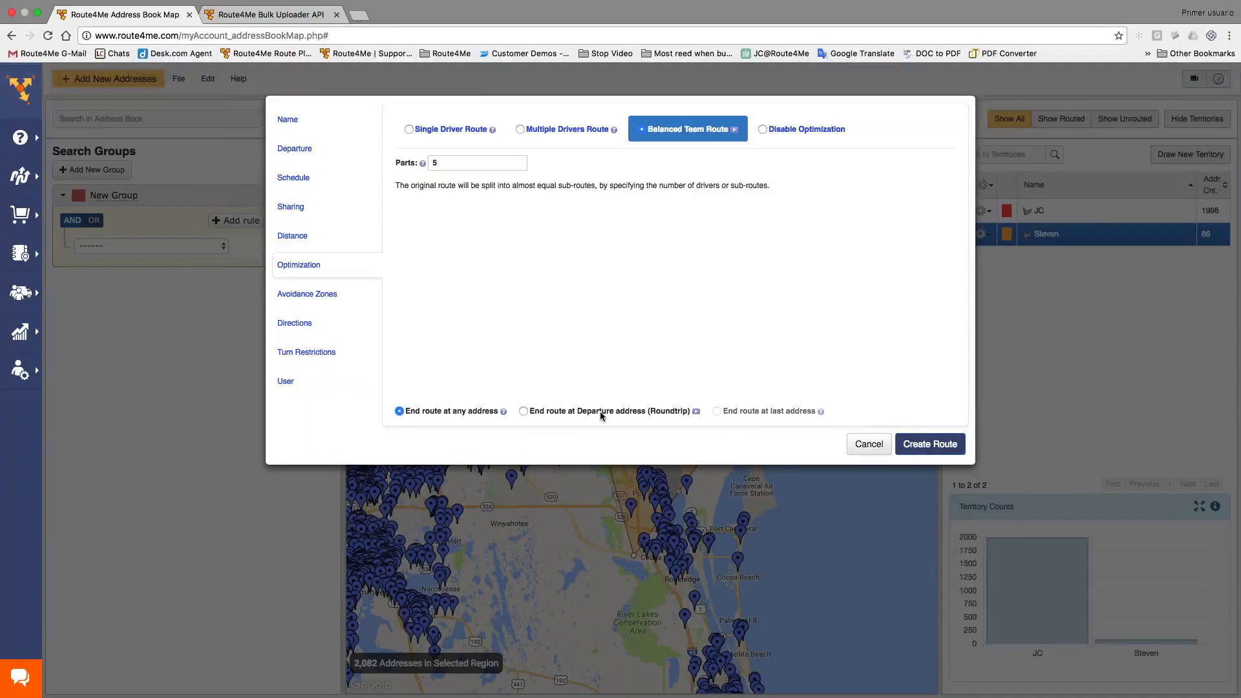
click(600, 411)
click(930, 444)
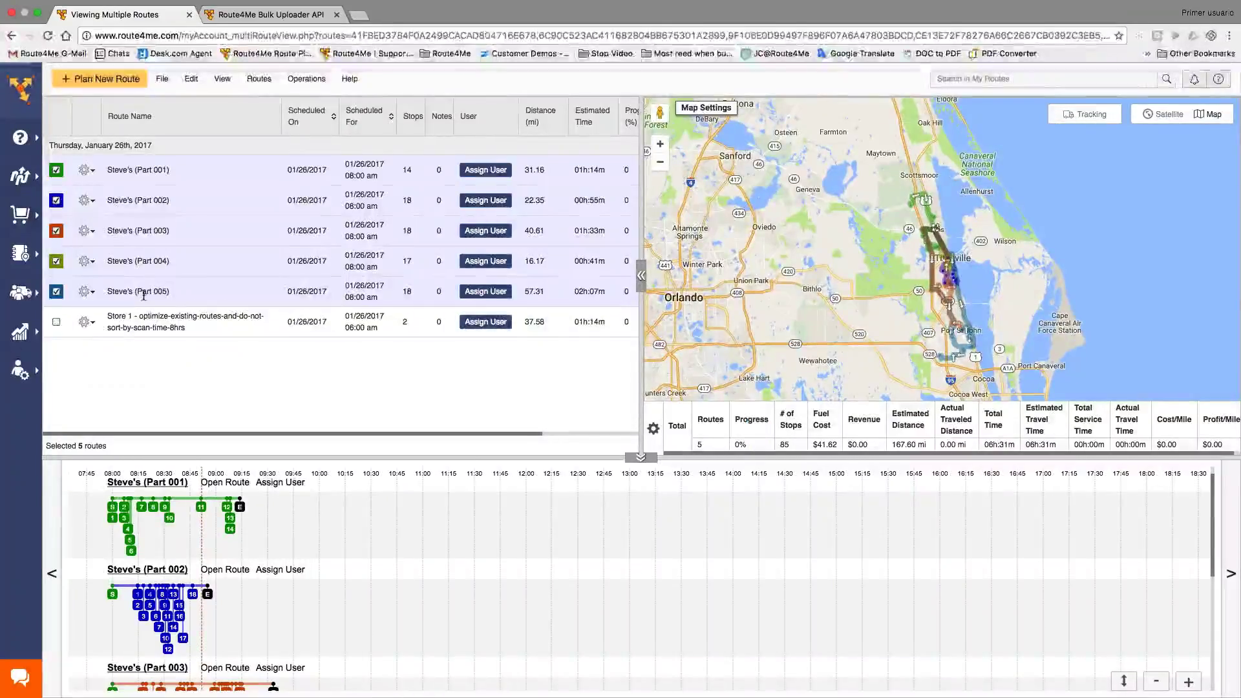
Turn on All Markers in the routes map settings
scroll(143, 295, right, 2)
click(706, 109)
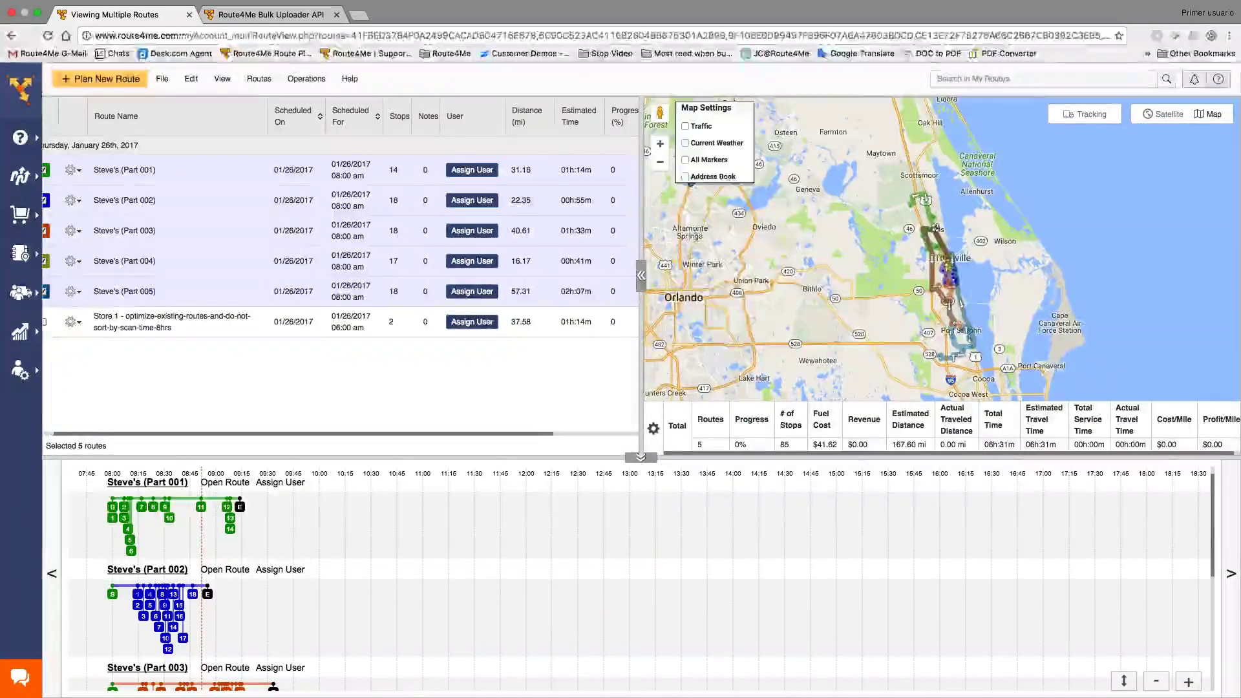
click(685, 160)
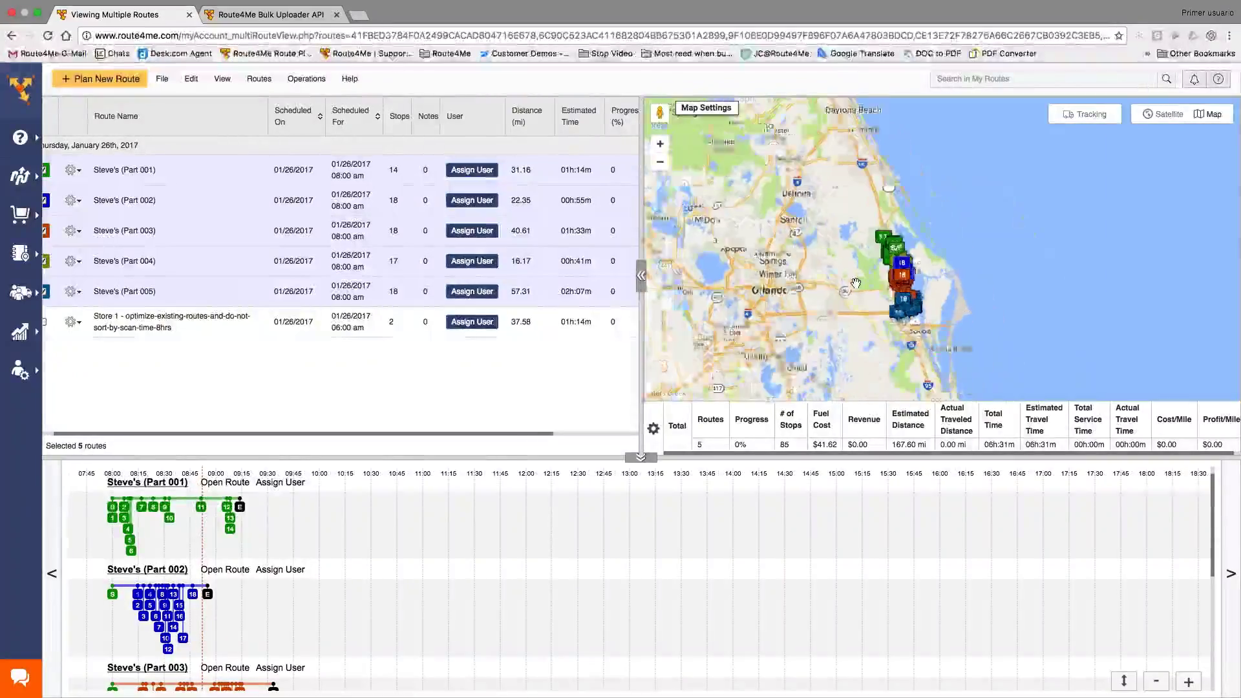
scroll(856, 283, up, 4)
scroll(840, 283, down, 2)
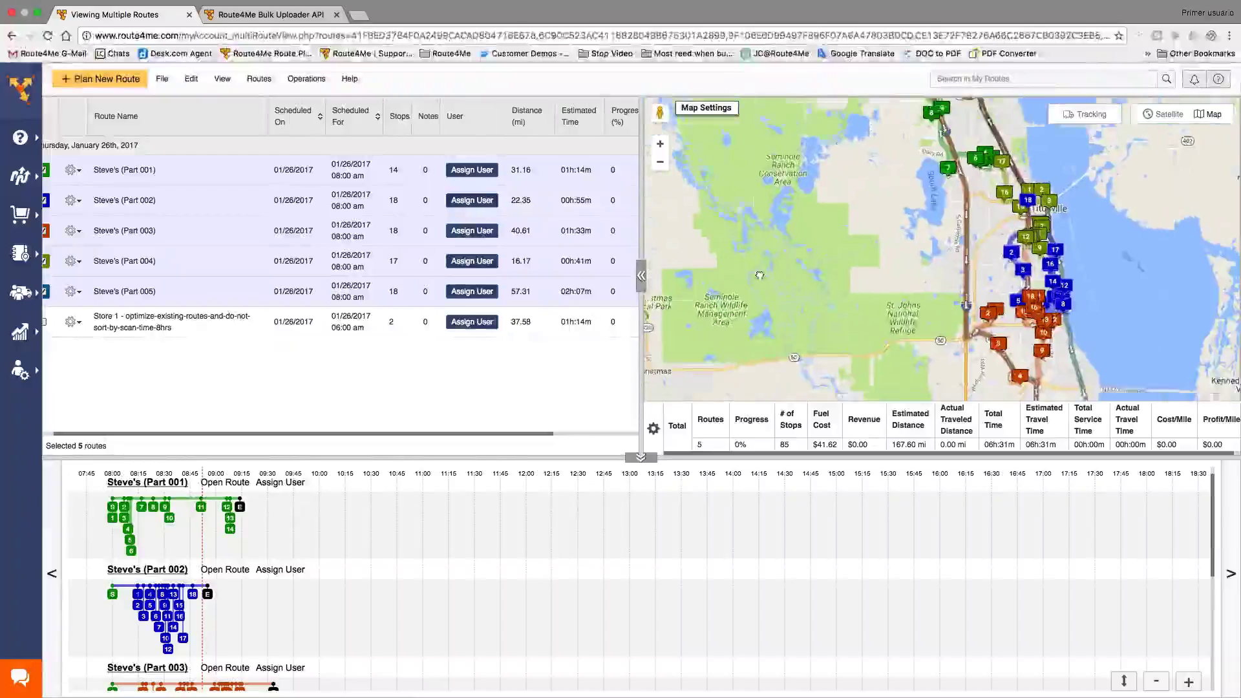
scroll(792, 300, up, 2)
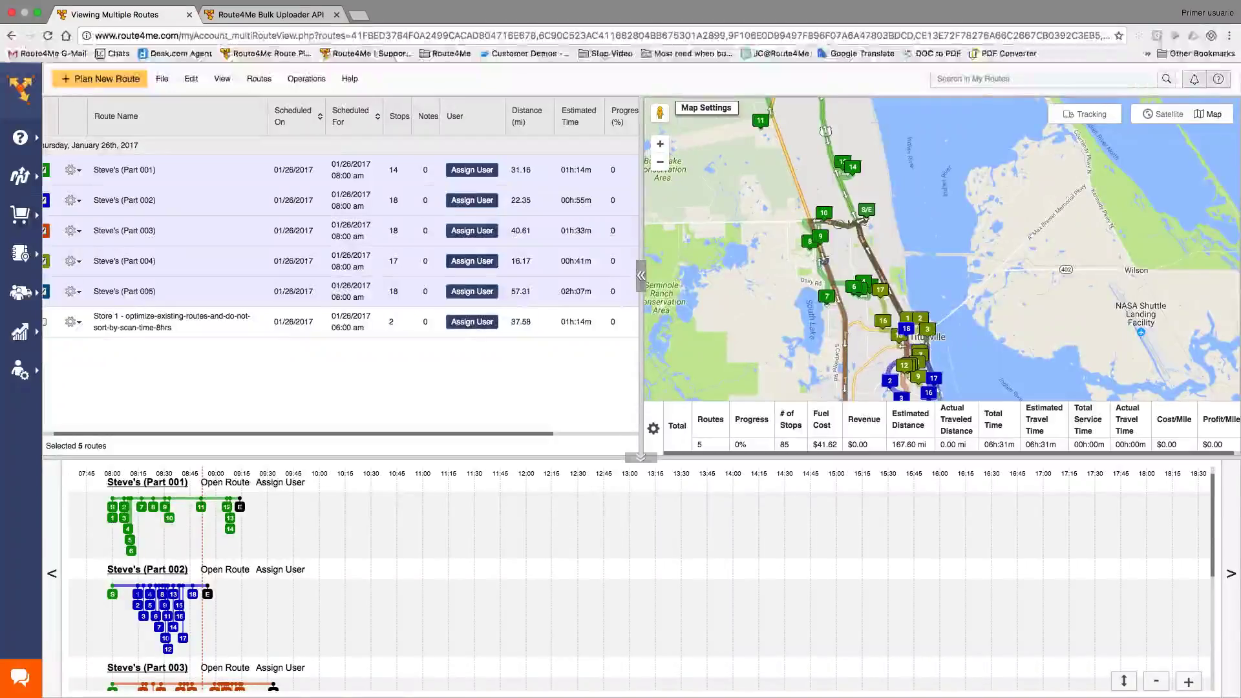
Enlarge the map panel and pan over stops from Titusville down to Port St. John and Cocoa
drag(641, 457, 640, 561)
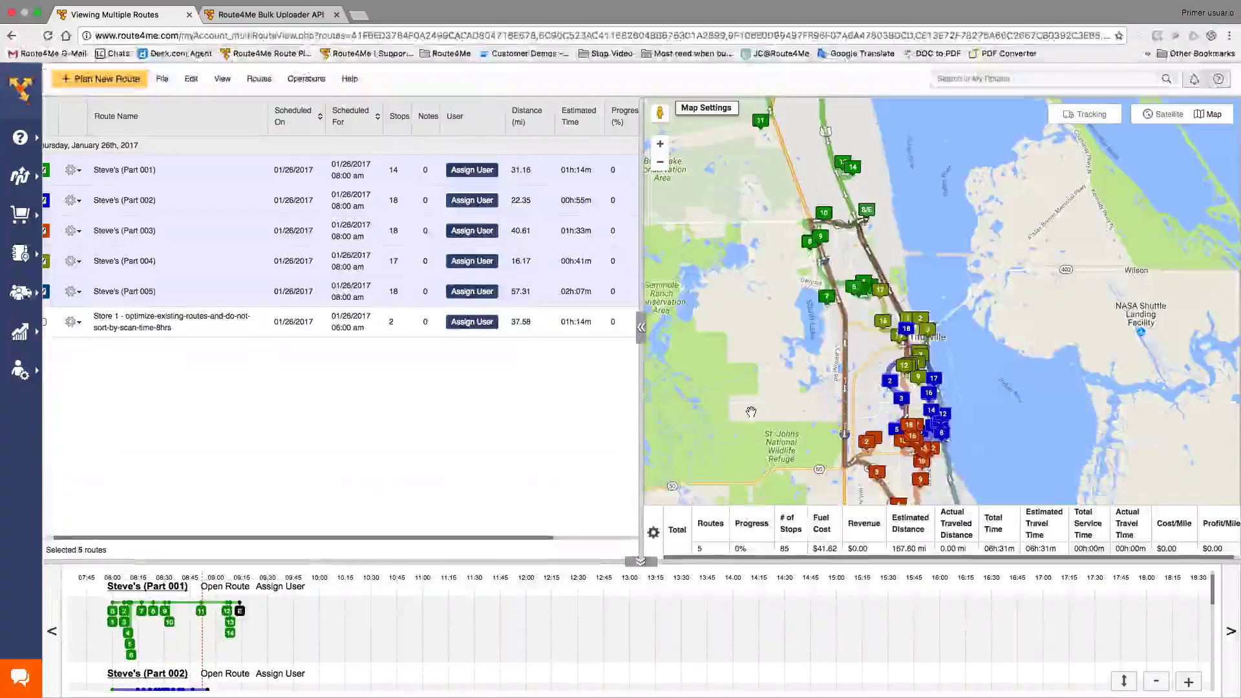
drag(751, 412, 839, 501)
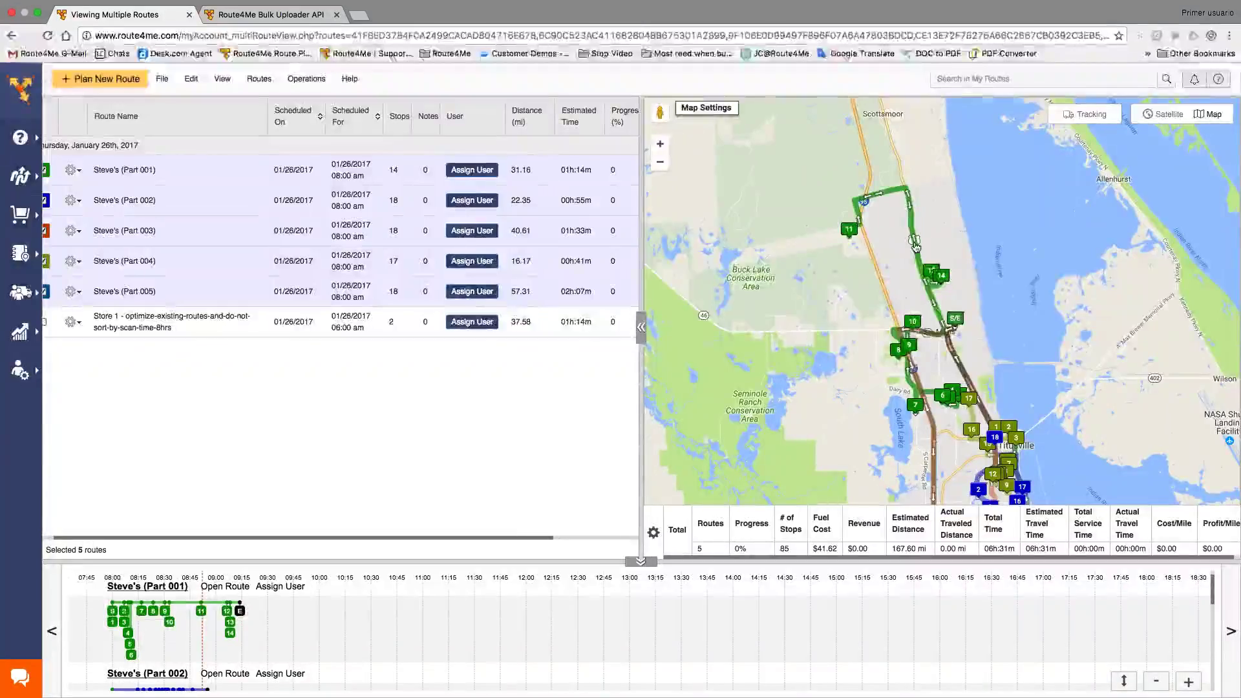
drag(935, 462, 924, 296)
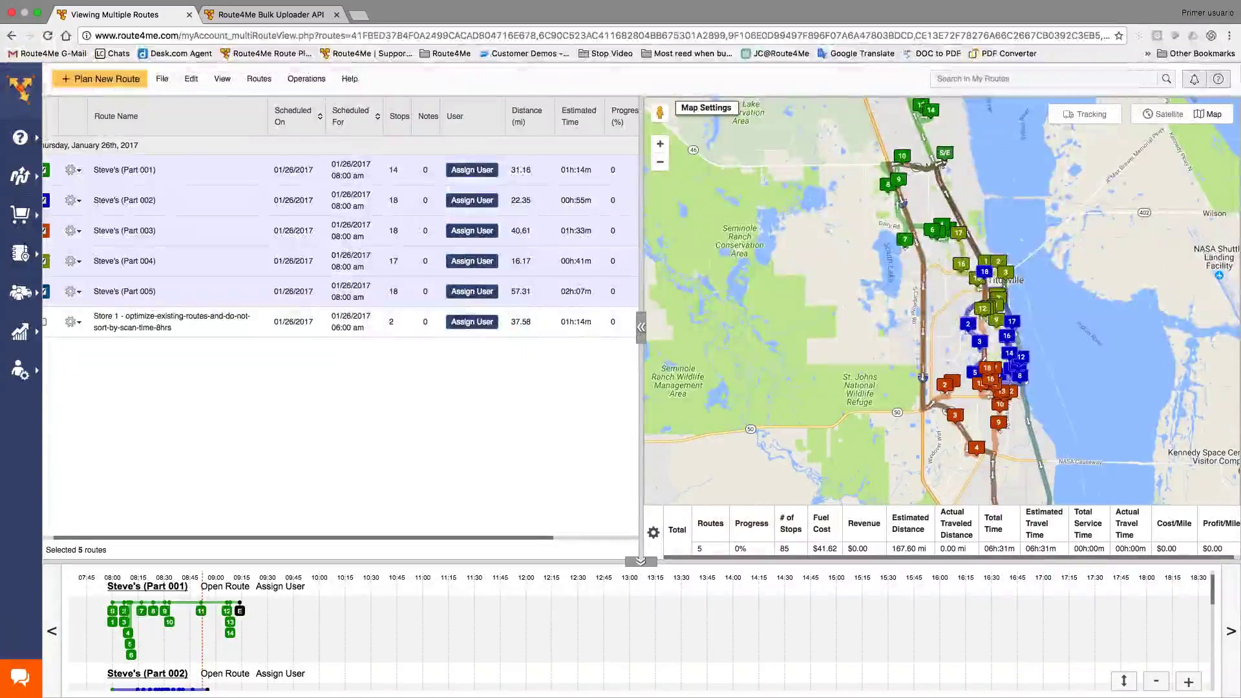
drag(969, 323, 863, 160)
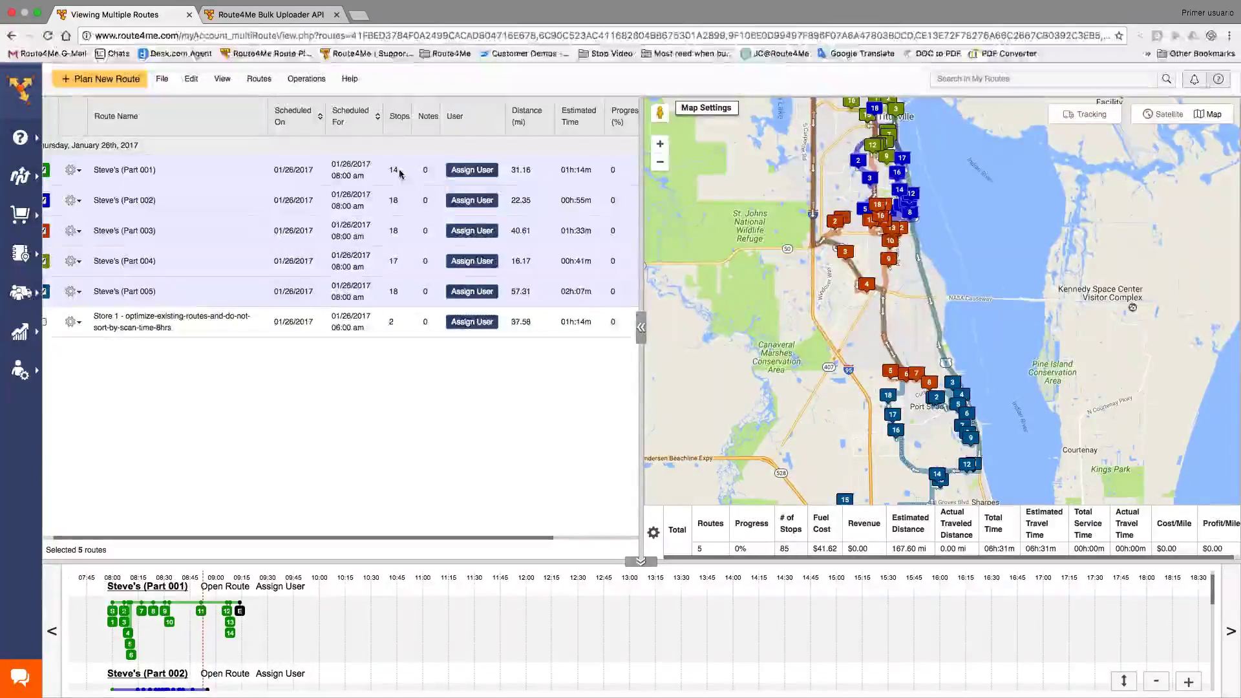
scroll(400, 174, left, 2)
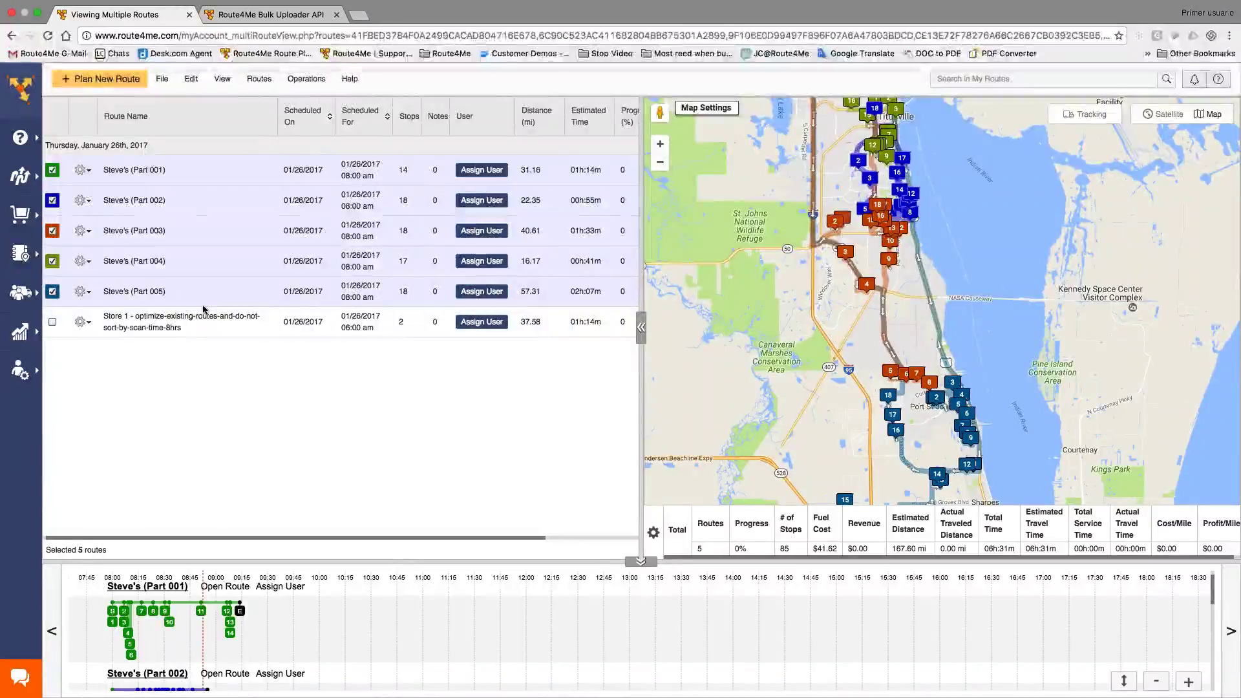
Replace the 'Part 001' label in the first route's name with Monday and save
click(82, 170)
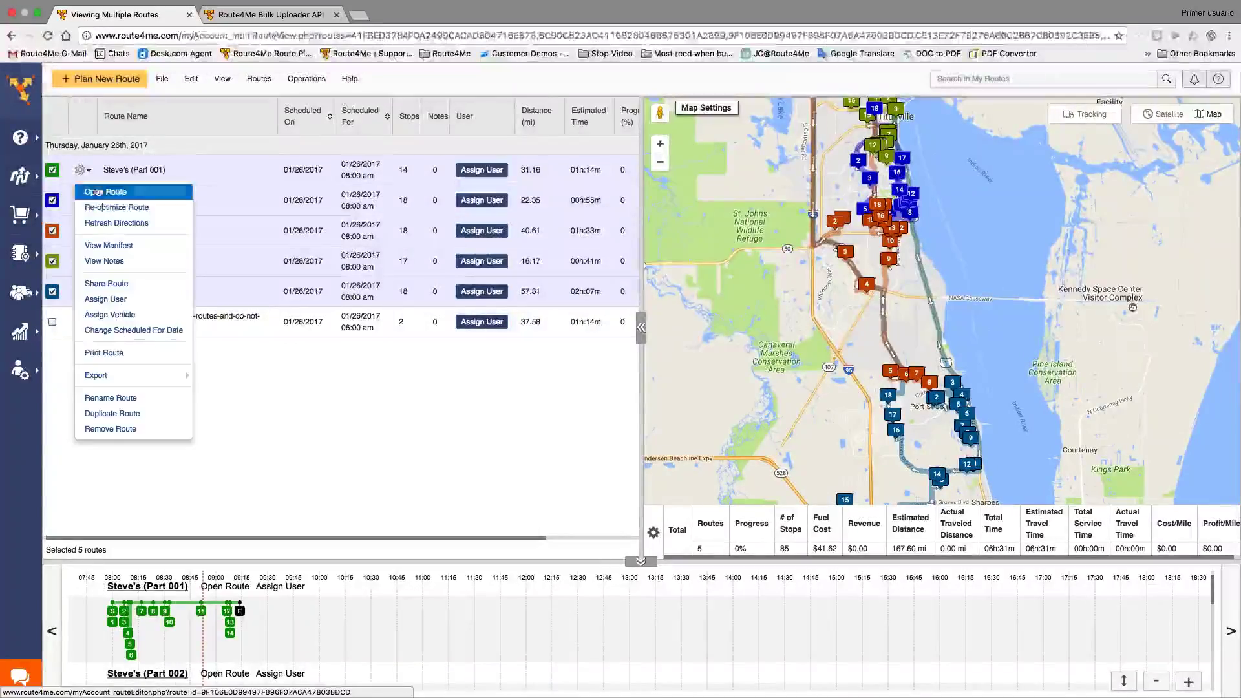
click(135, 398)
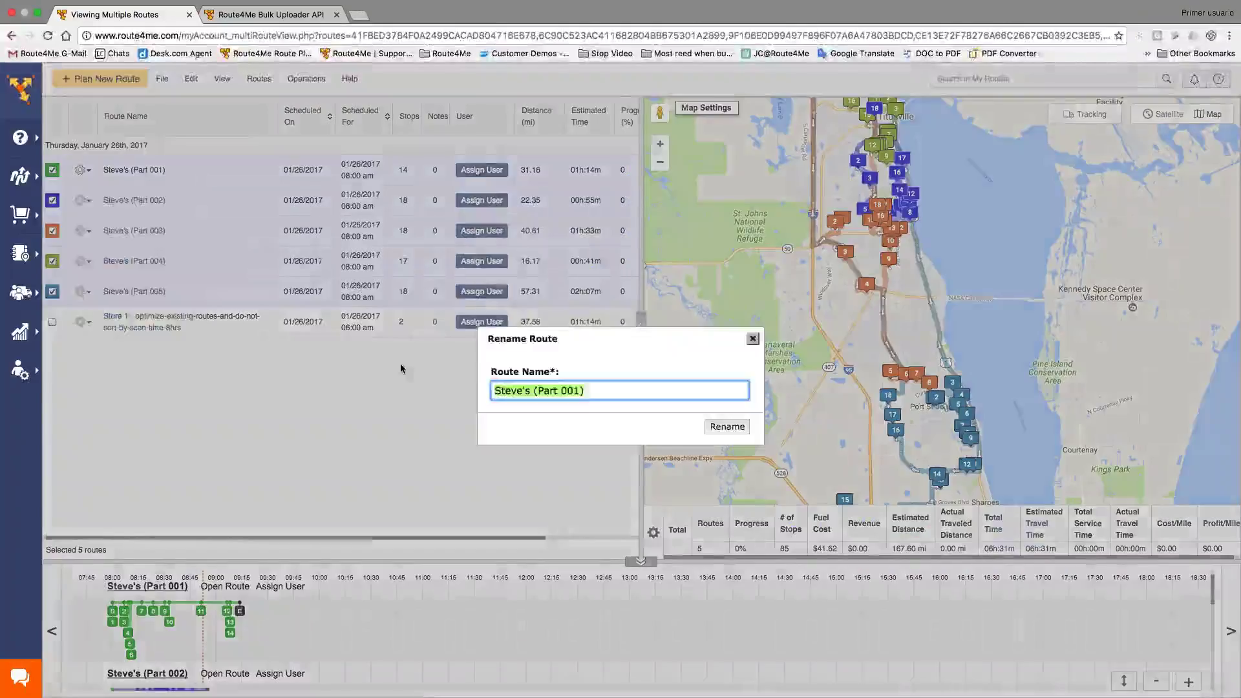
key(Right)
key(BackSpace)
key(BackSpace)
key(BackSpace)
key(BackSpace)
key(BackSpace)
key(BackSpace)
text(Monday)
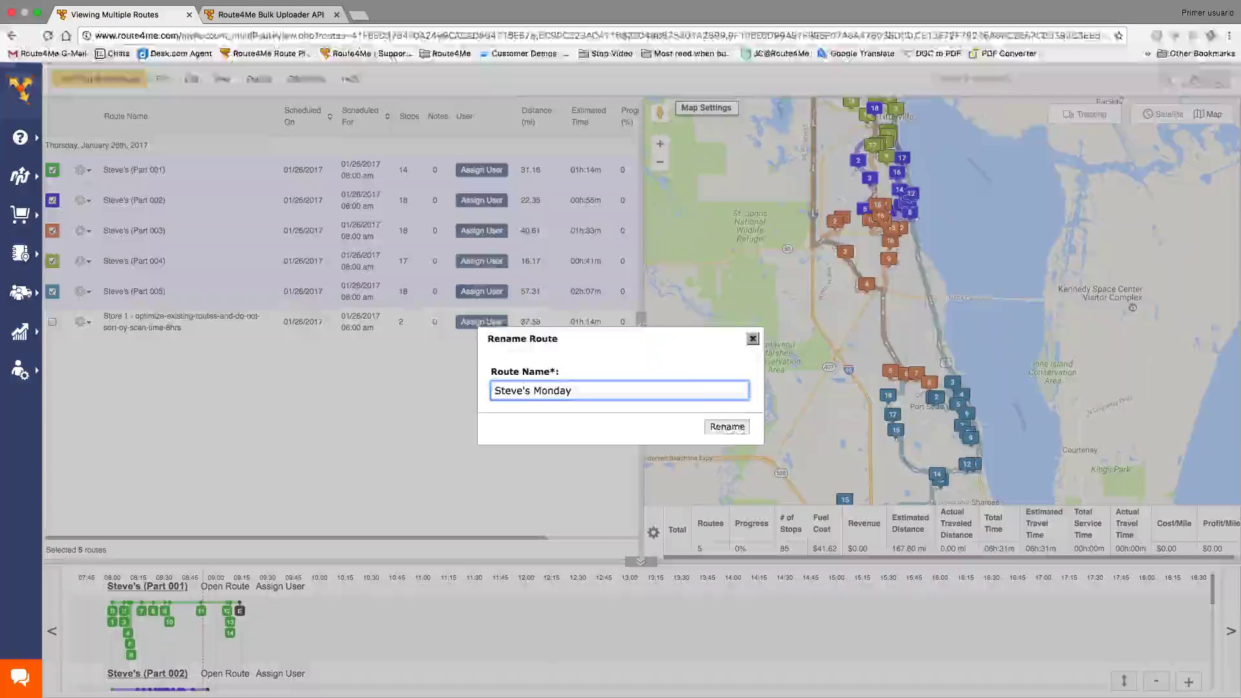
click(727, 427)
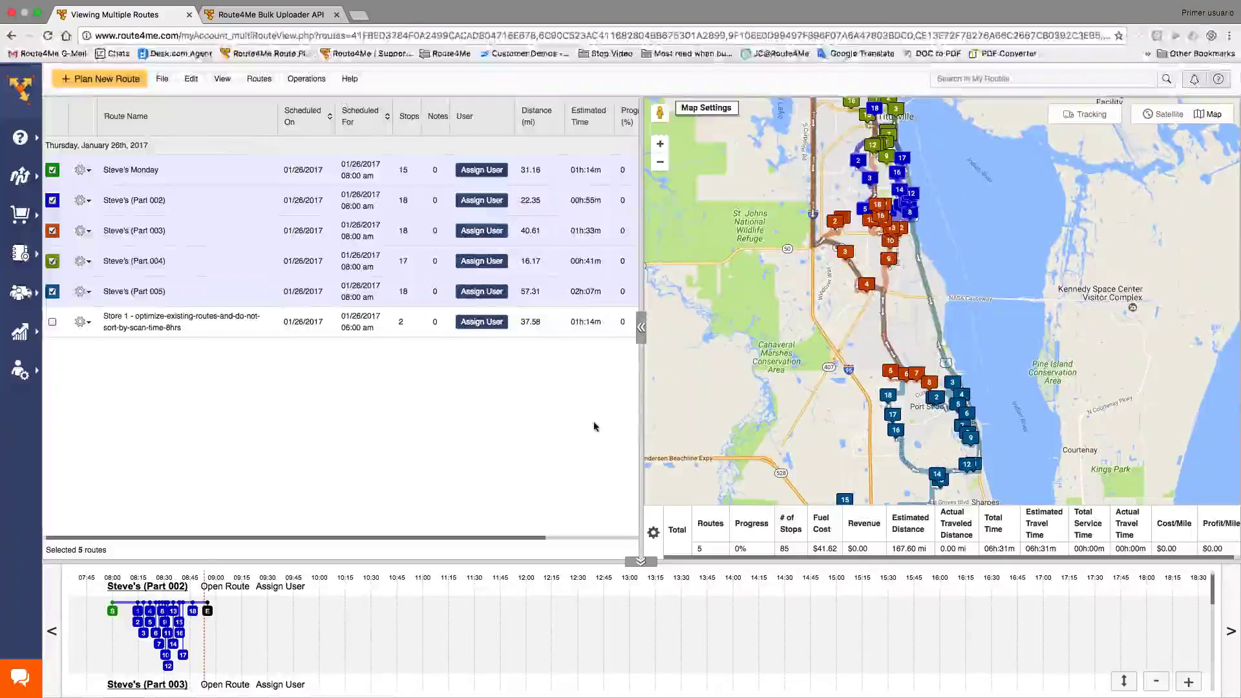
Choose Address Book Map from the Address Book sidebar menu
mouse_move(19, 253)
click(118, 279)
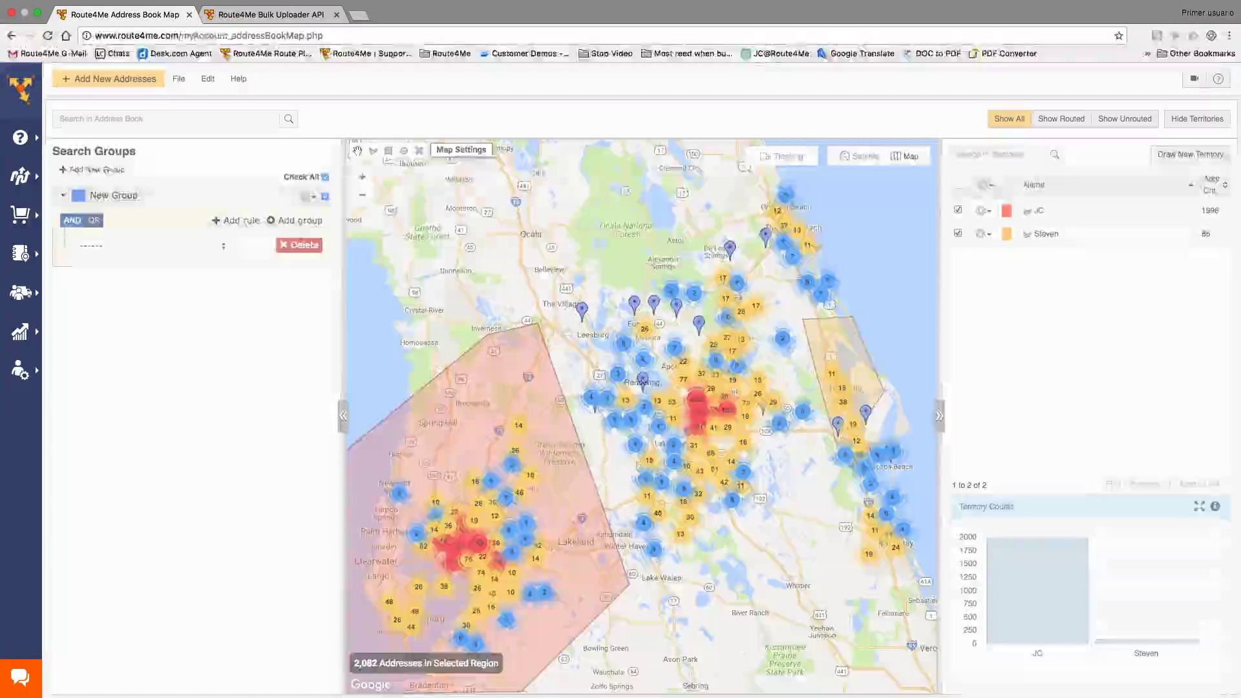
Turn off Clustering in Map Settings and accept the warning so each address shows as a pin
click(460, 149)
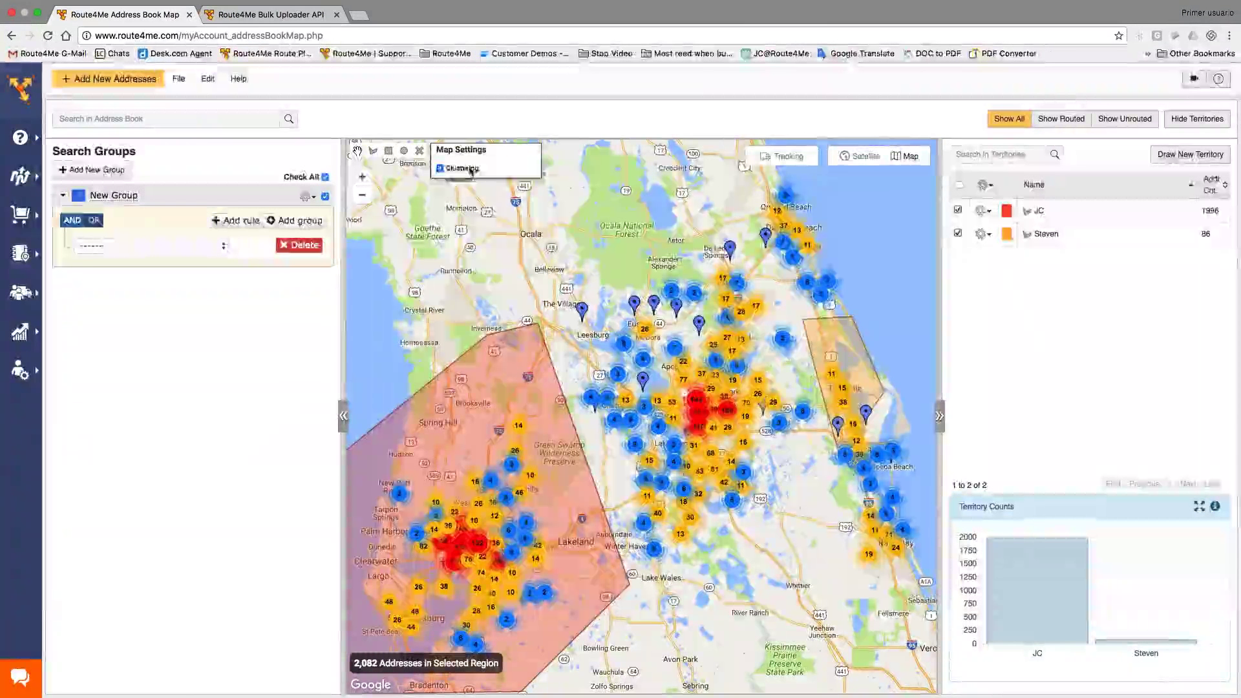
click(471, 170)
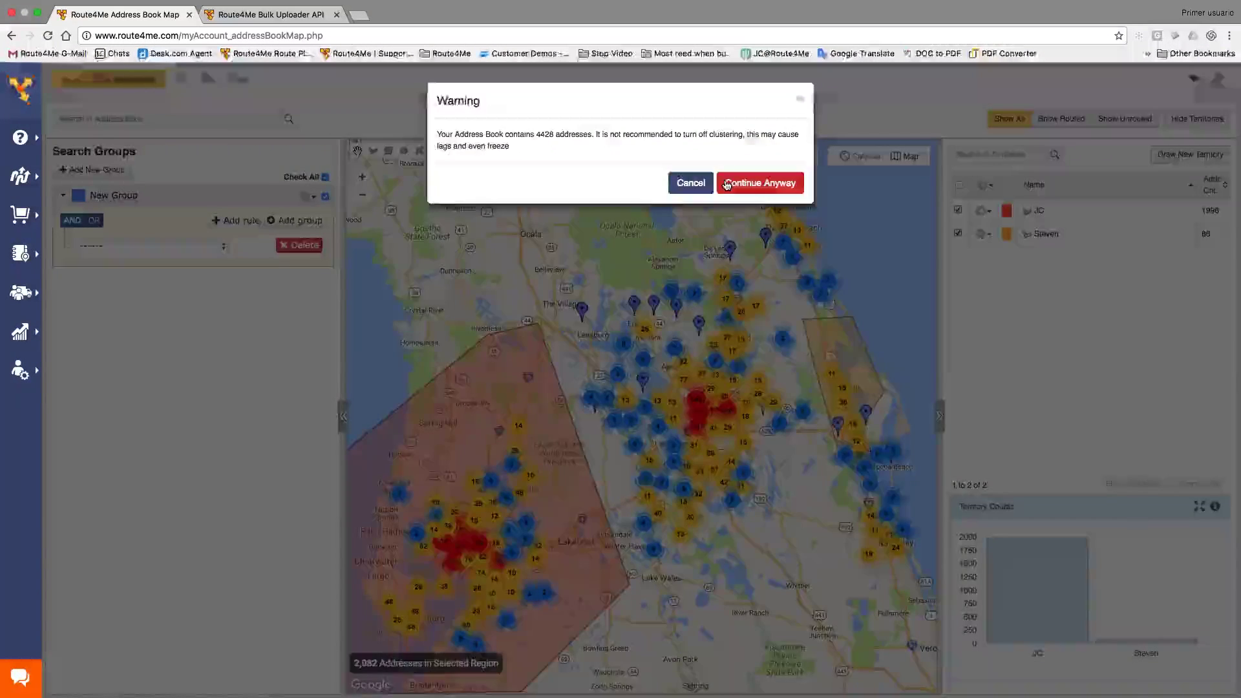
click(761, 183)
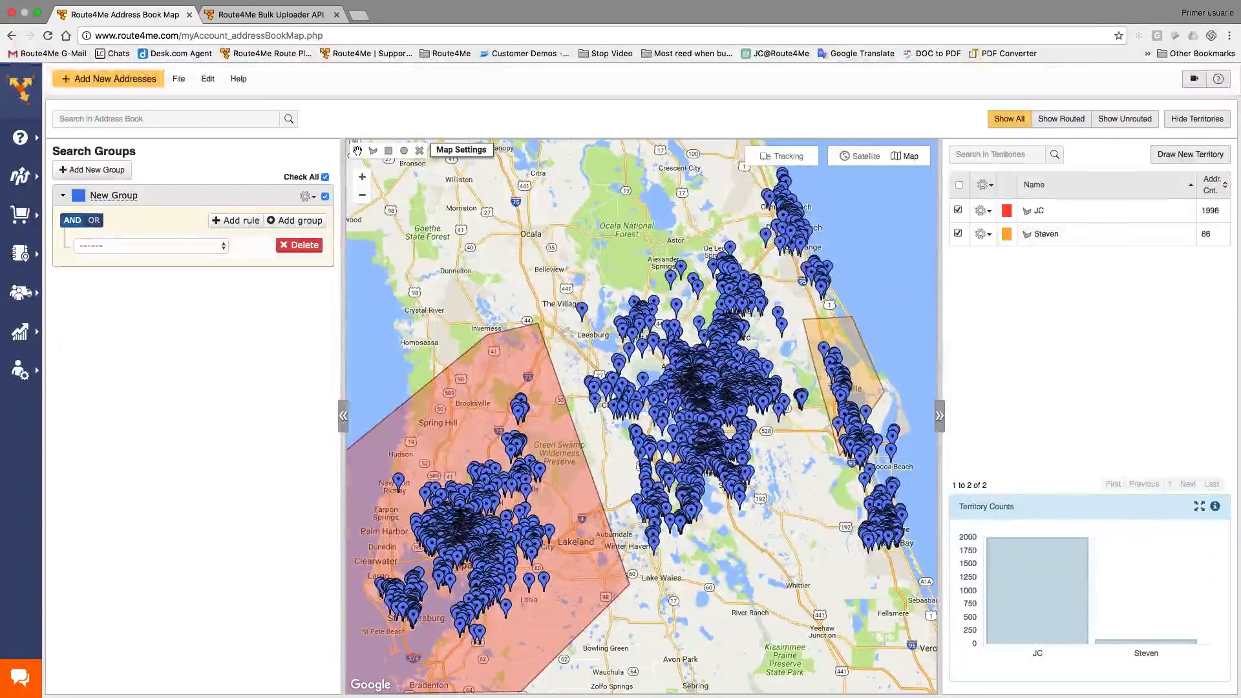
Add a group rule: Address contains 'Port Orange'
click(133, 196)
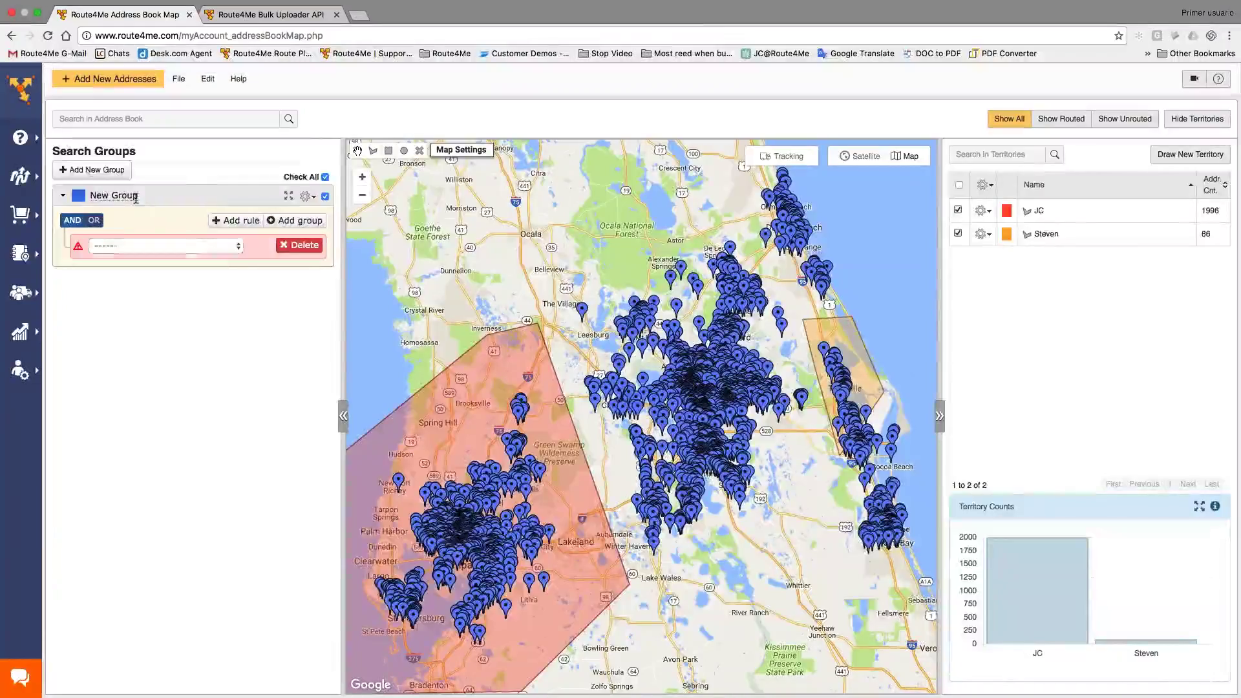
click(206, 246)
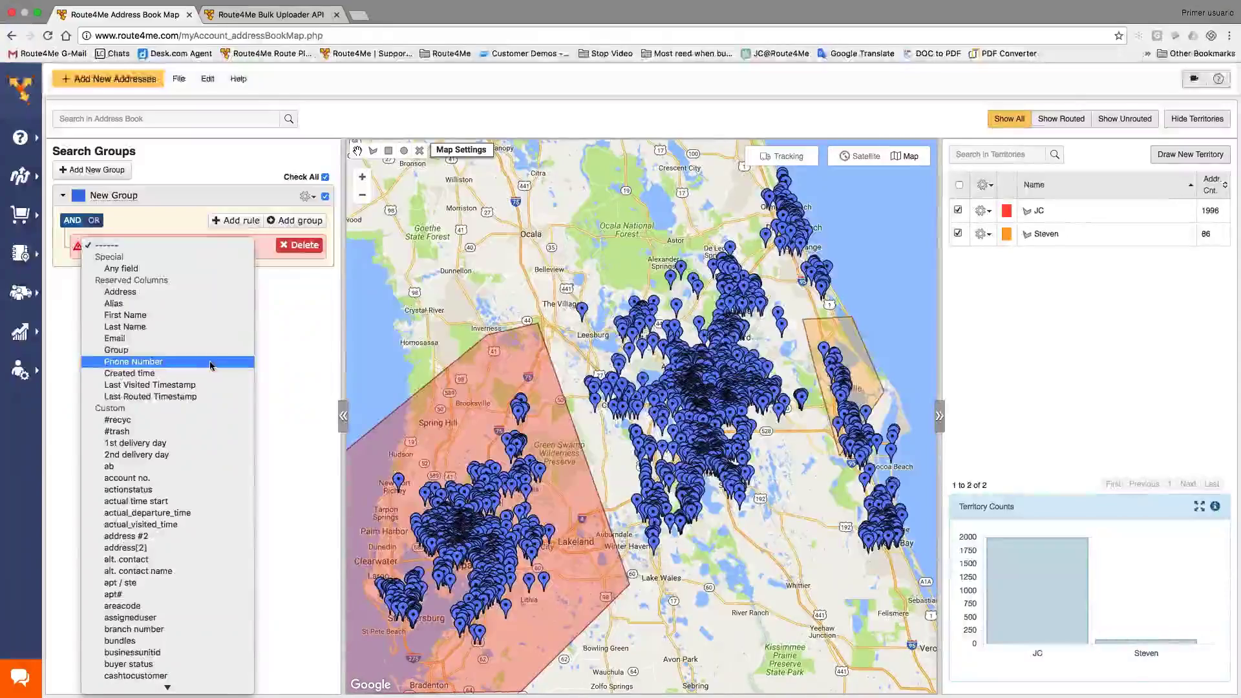
scroll(211, 366, down, 1)
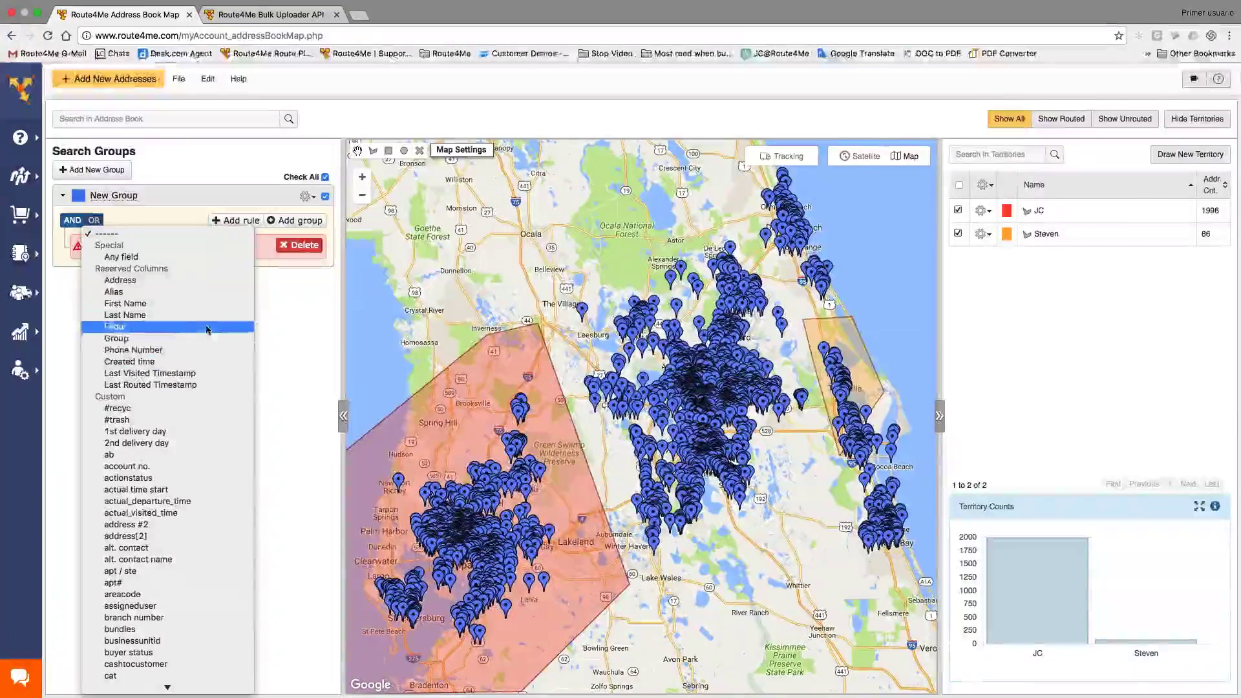
scroll(212, 295, down, 1)
click(212, 269)
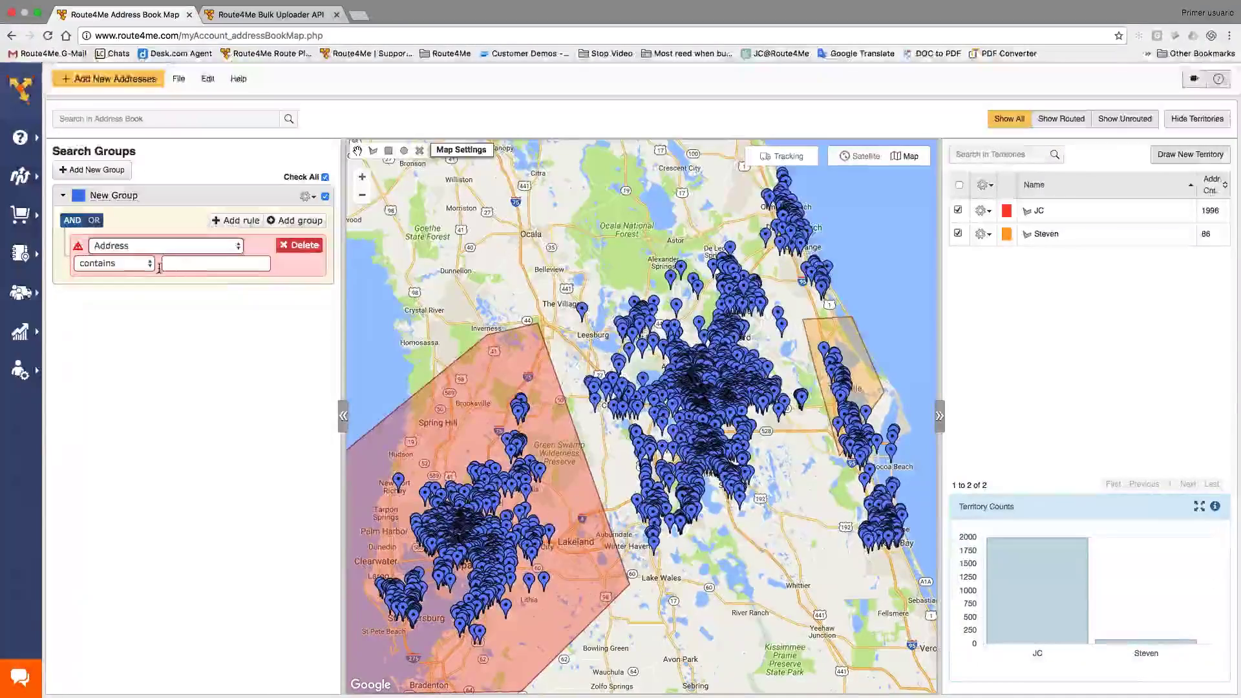
text(Port)
mouse_move(787, 221)
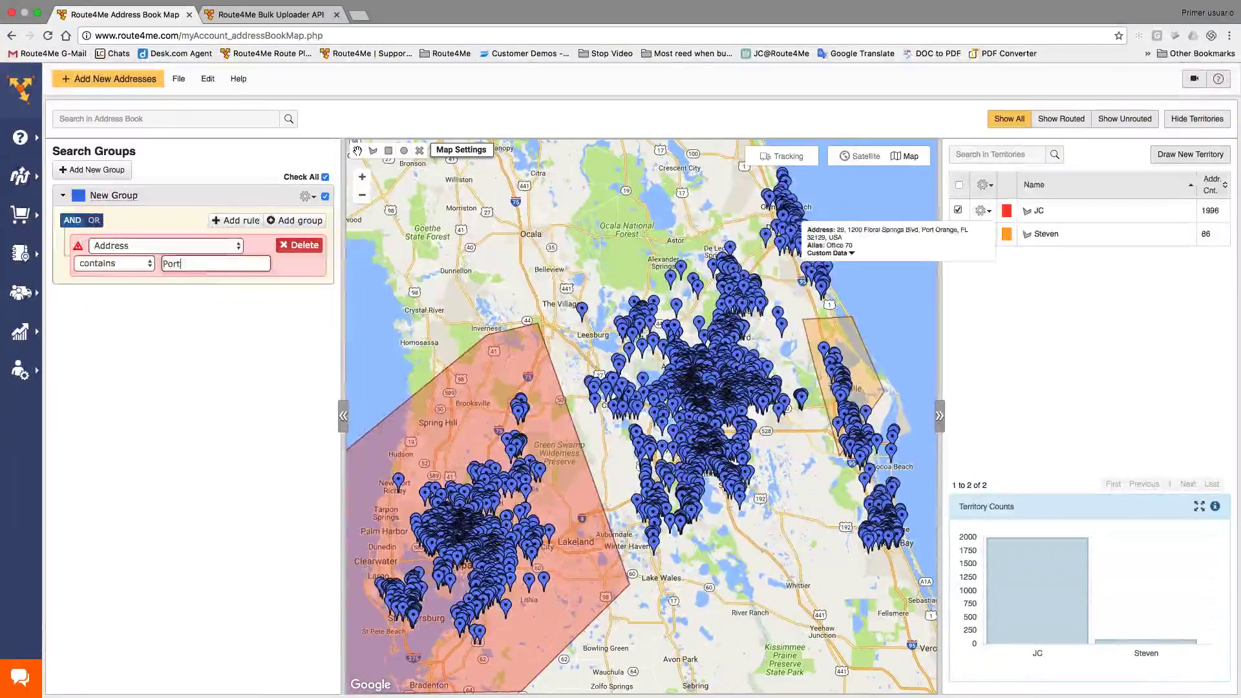
click(958, 233)
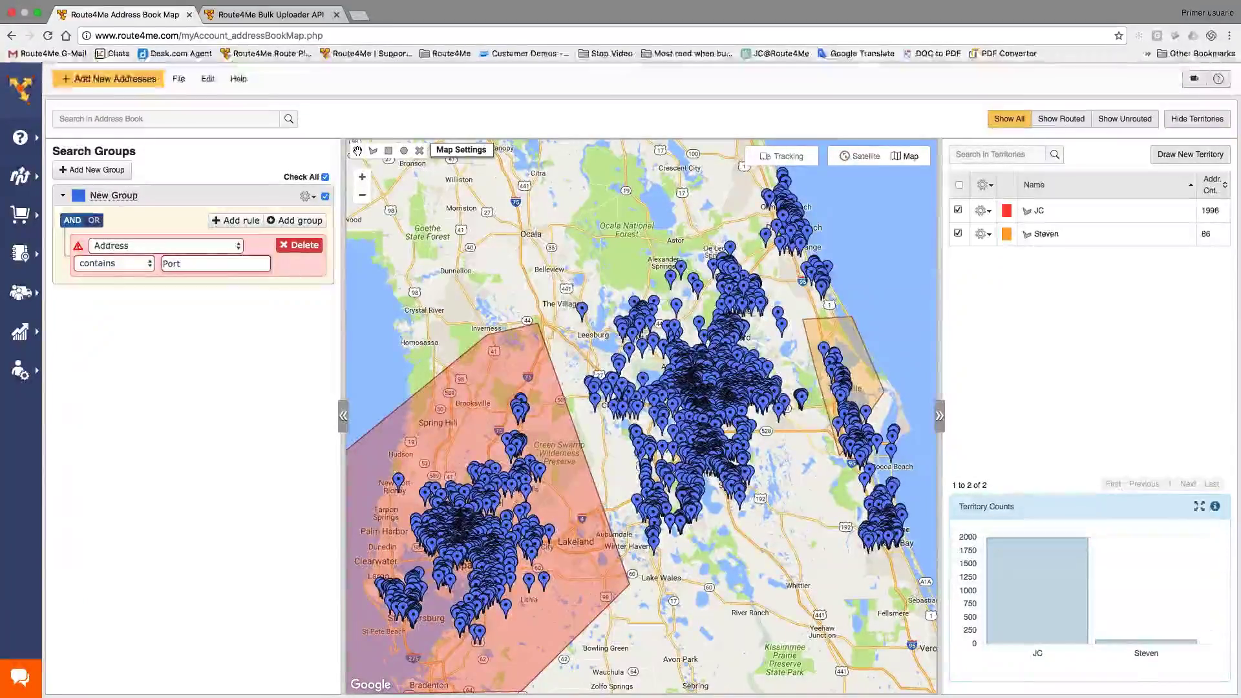
text( Orange)
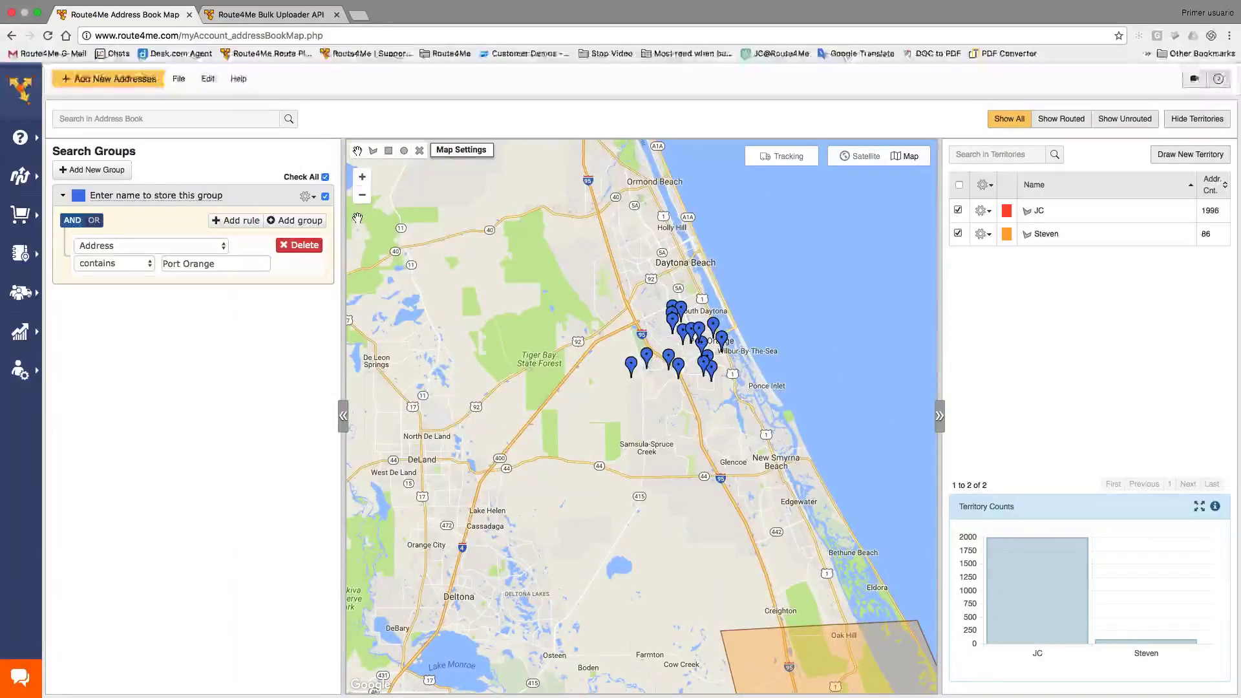
Name the search group 'Port Orange' and store it
click(166, 197)
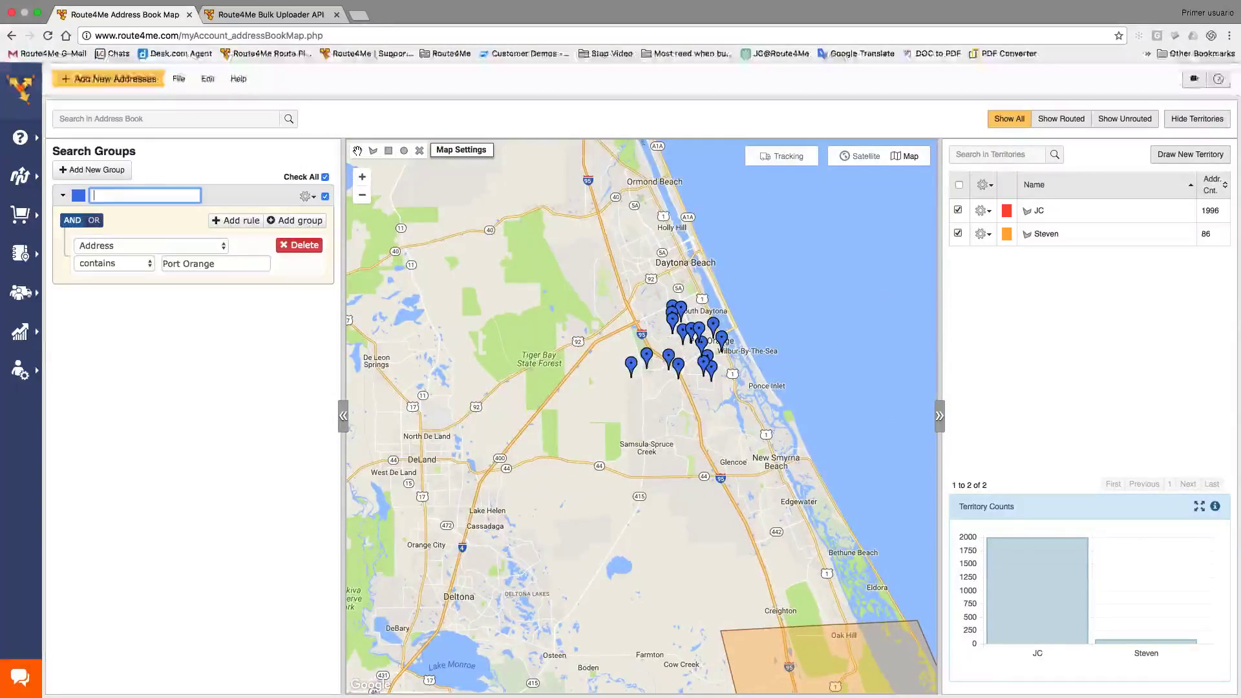
text(Port Orange)
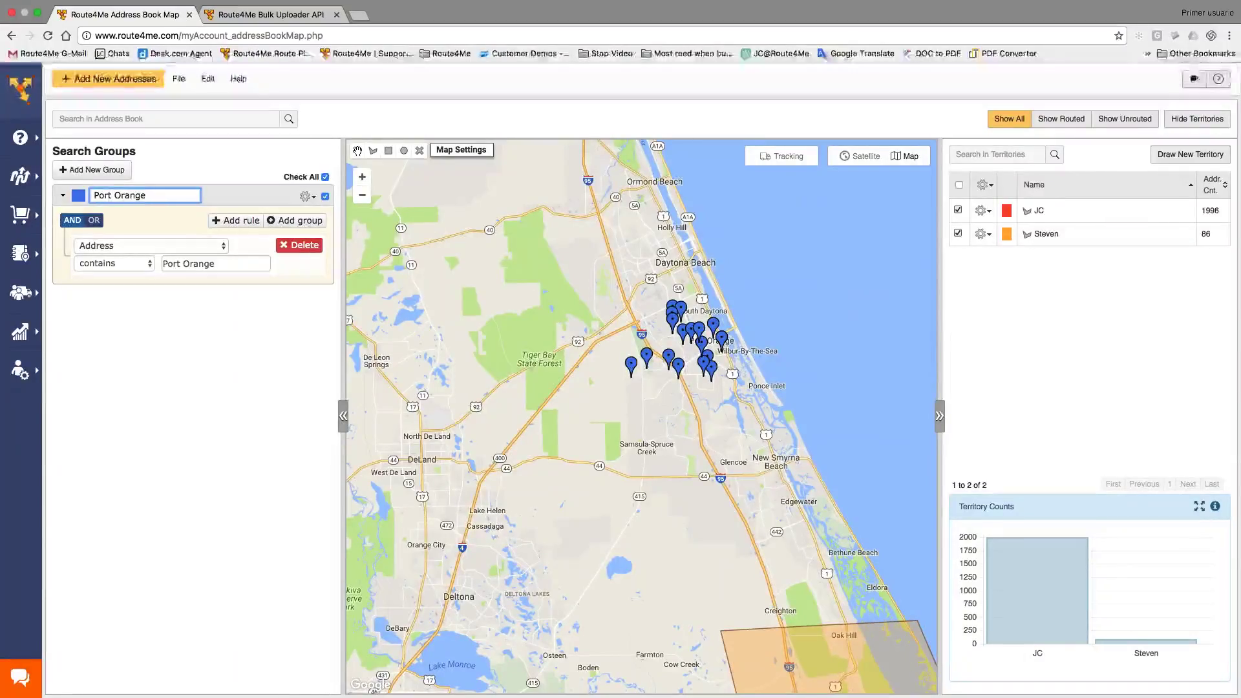
key(Return)
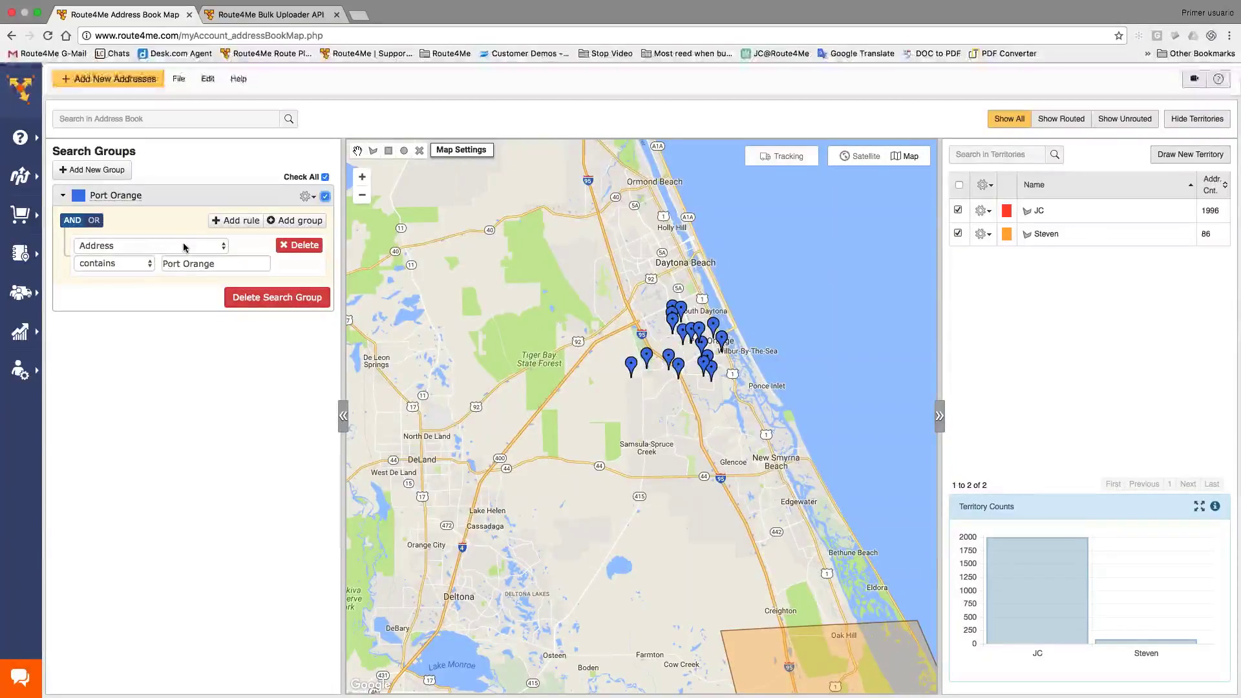
Bring up Plan Route settings for the Port Orange group, review them, then close the dialog
click(310, 199)
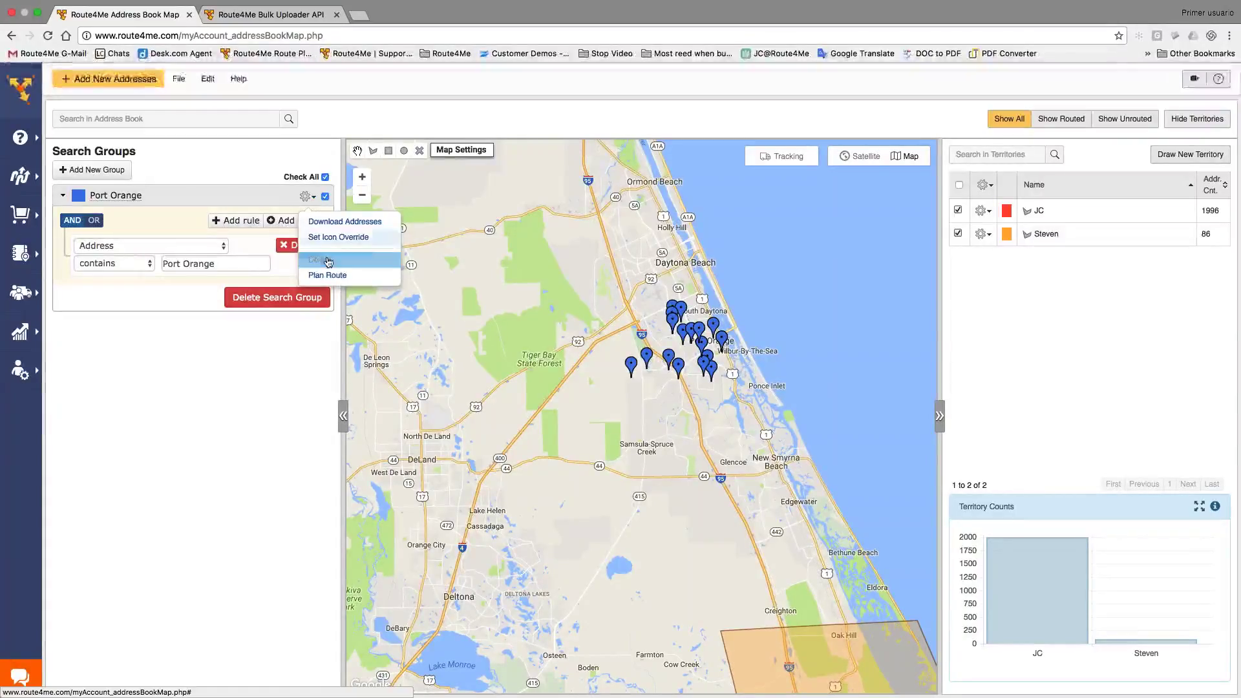
click(354, 276)
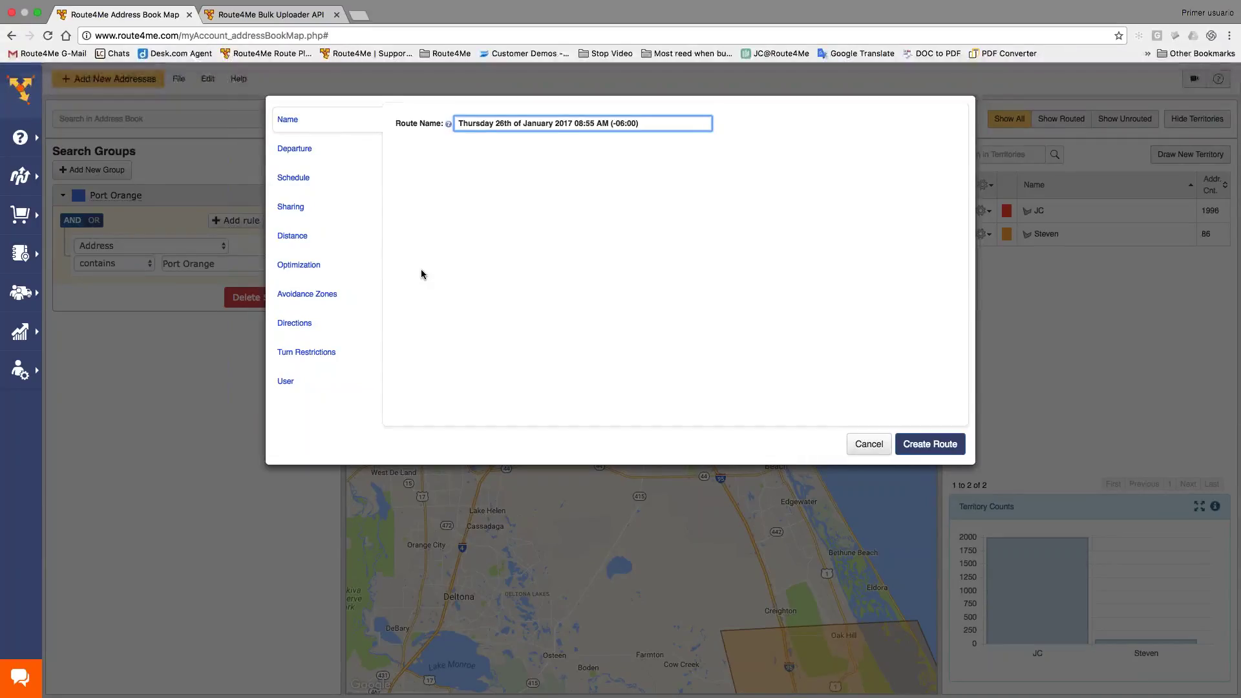
key(Escape)
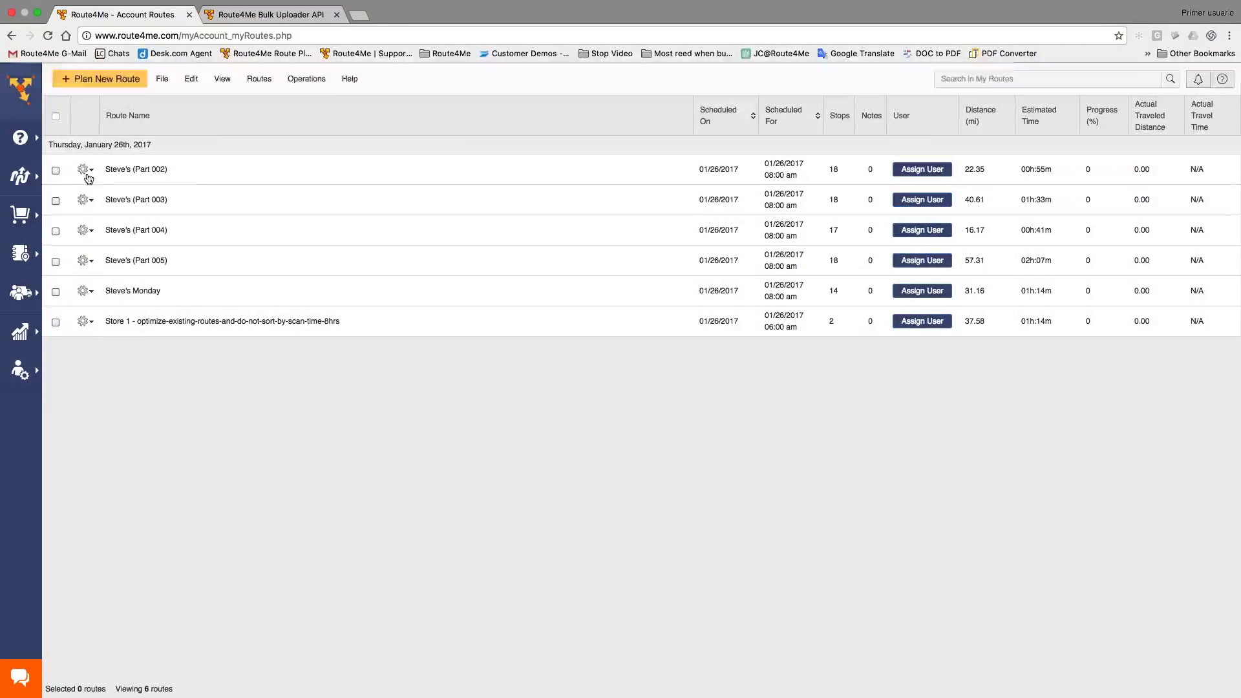
Open Steve's (Part 002) in the route editor from its gear menu
click(84, 171)
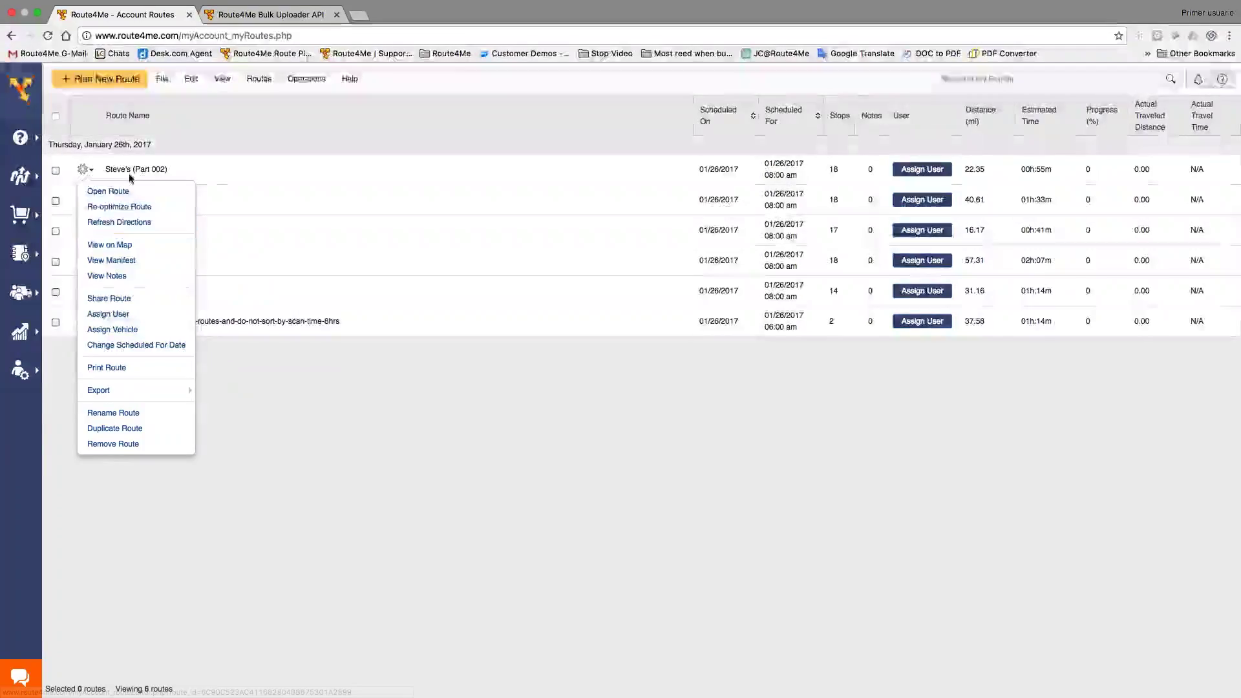
click(129, 173)
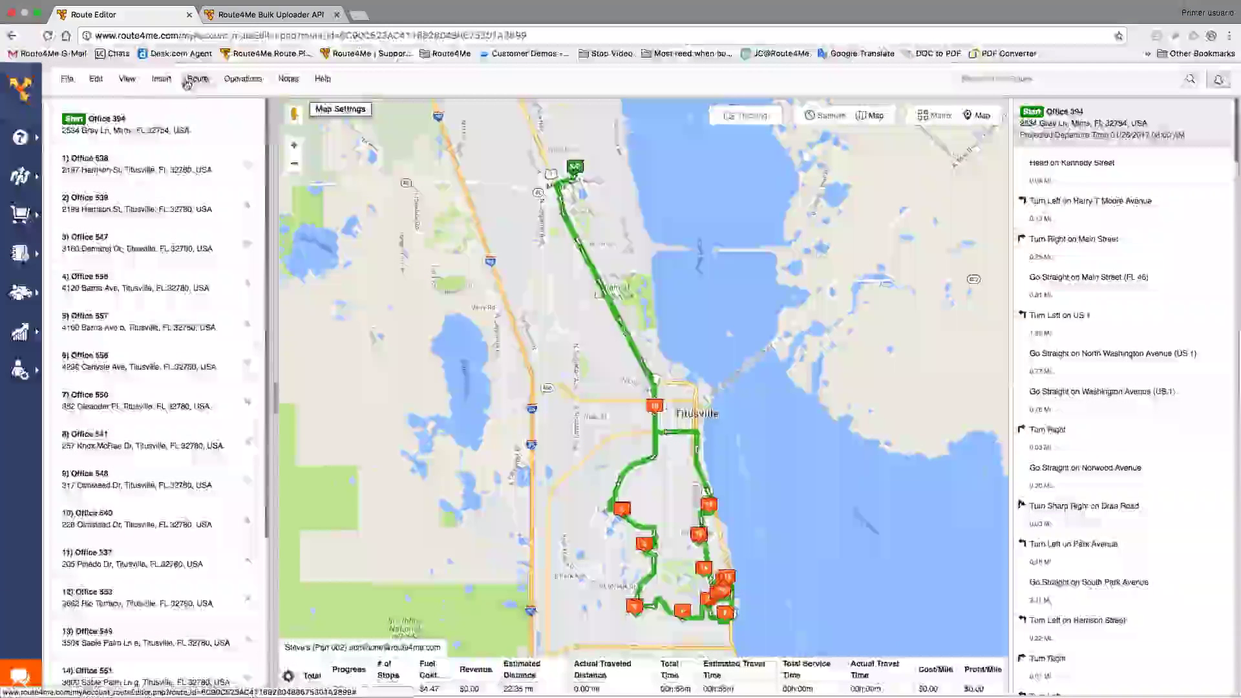
click(194, 79)
click(163, 78)
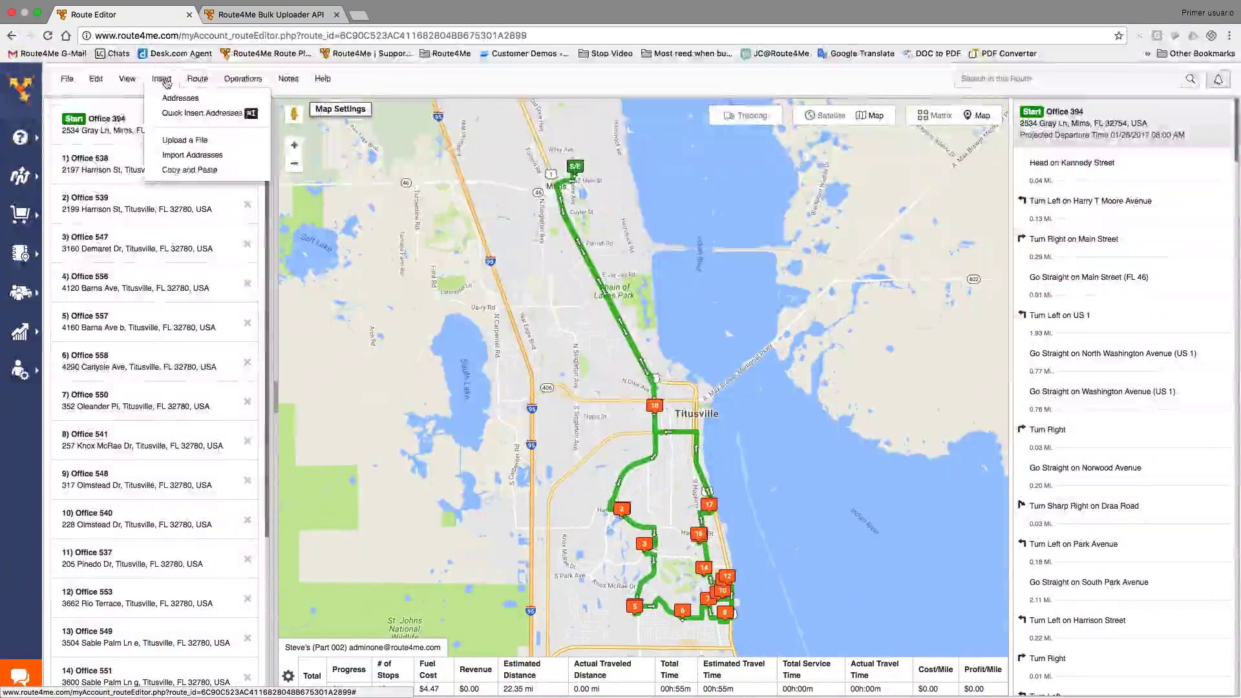
mouse_move(127, 79)
click(111, 98)
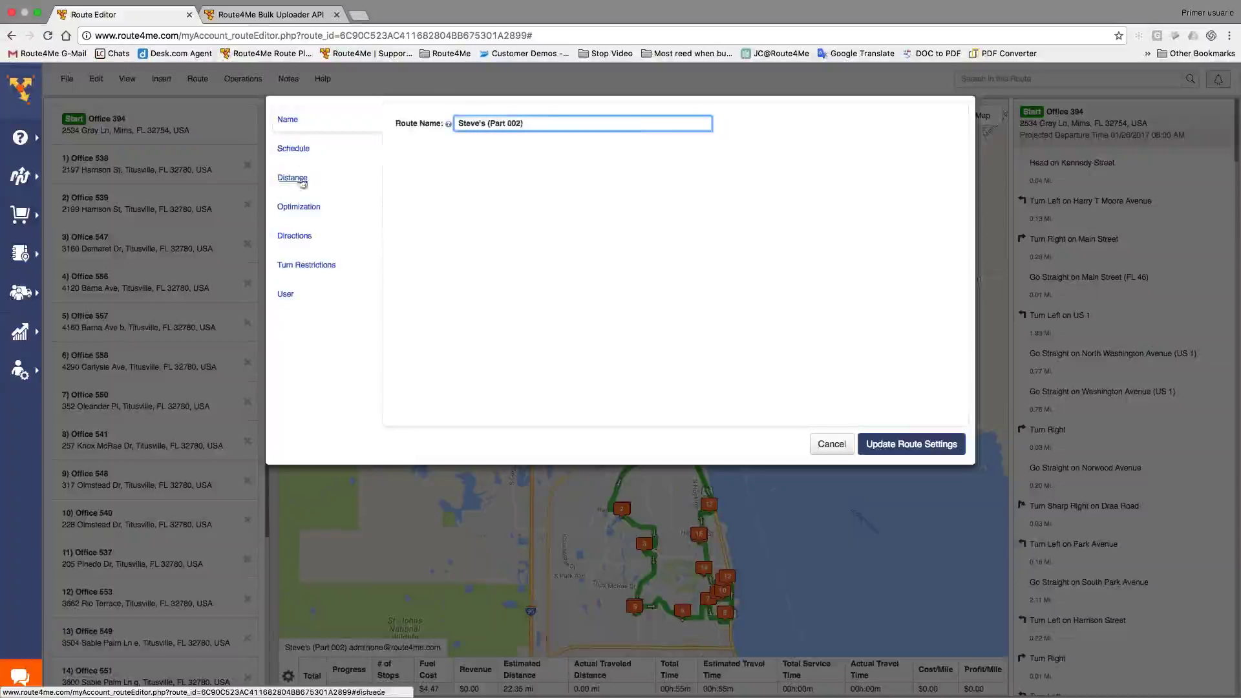
click(294, 150)
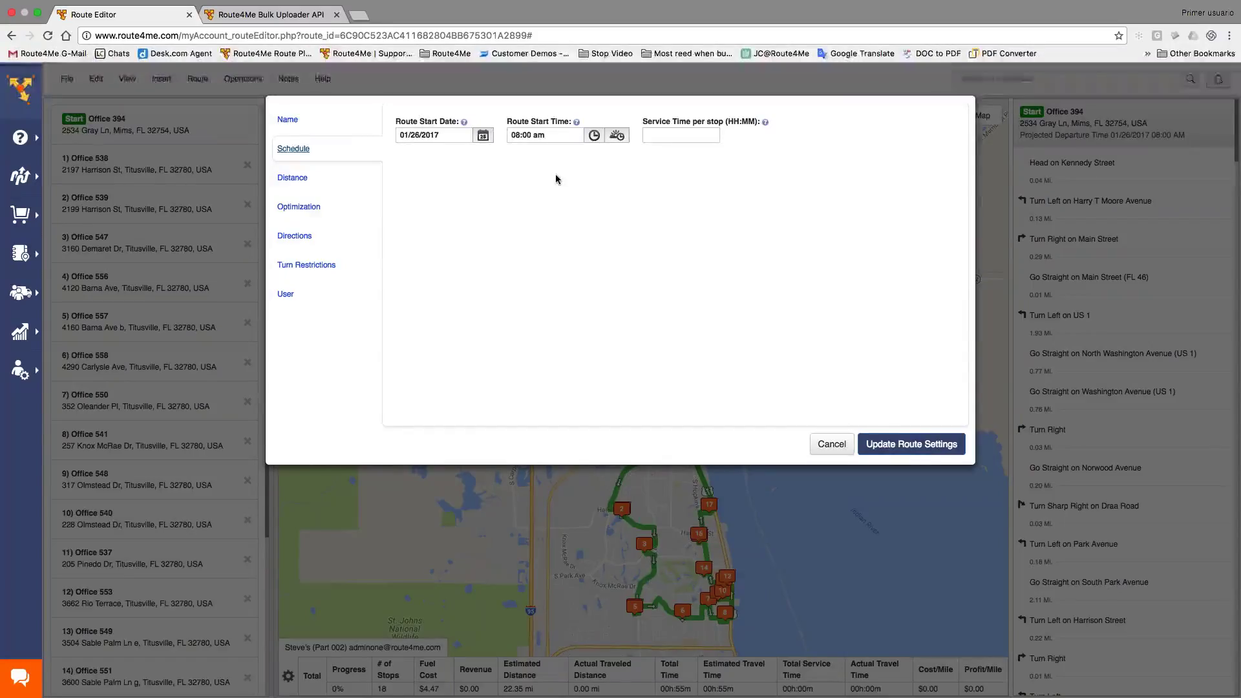
click(316, 208)
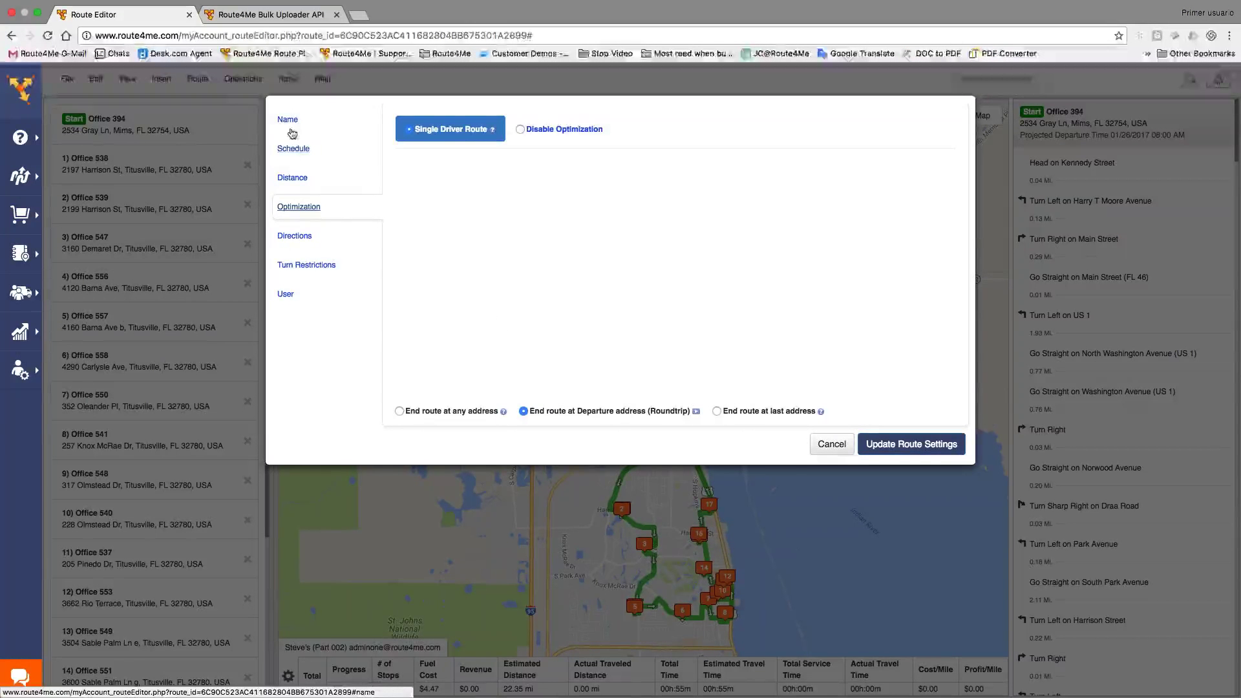
click(832, 446)
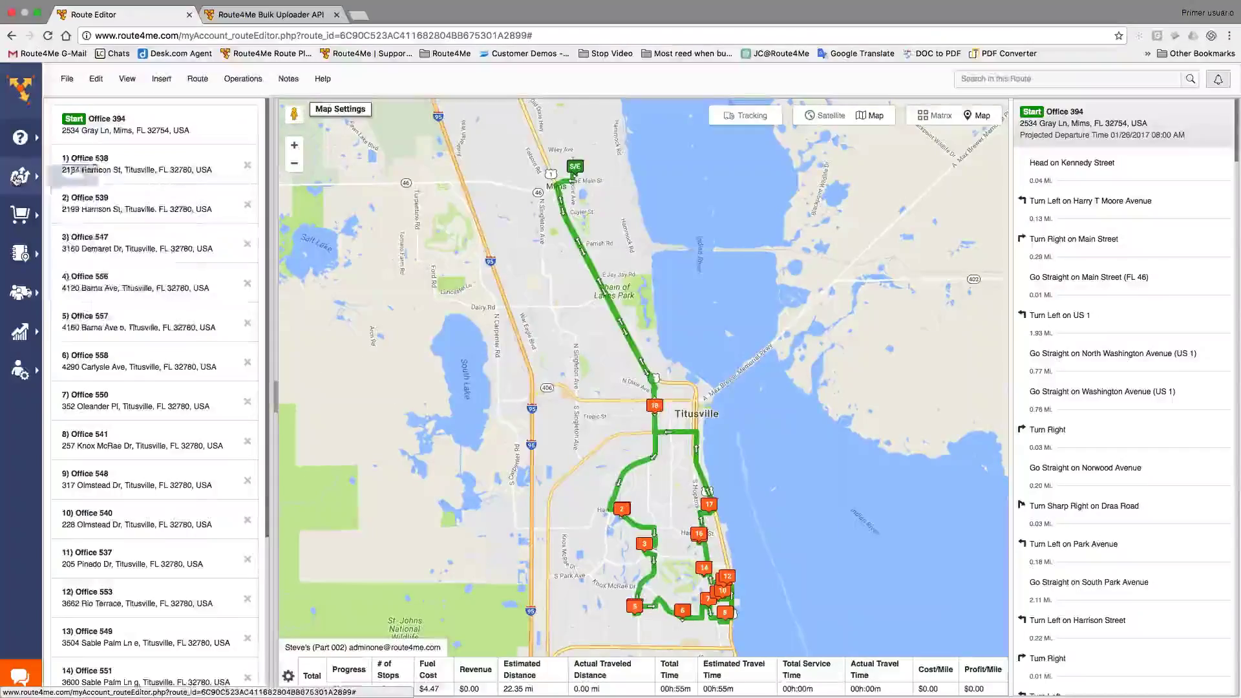
Go to the Routes List, dismiss a route's action menu, and start Plan New Route
click(17, 179)
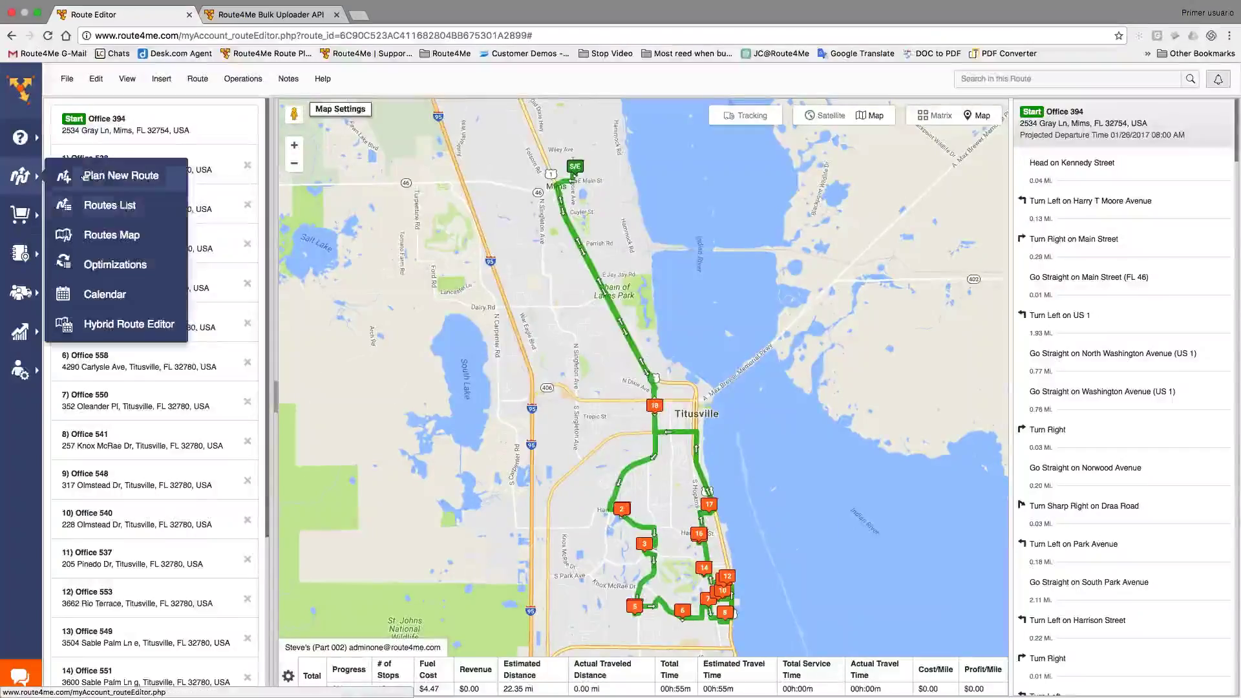
click(155, 207)
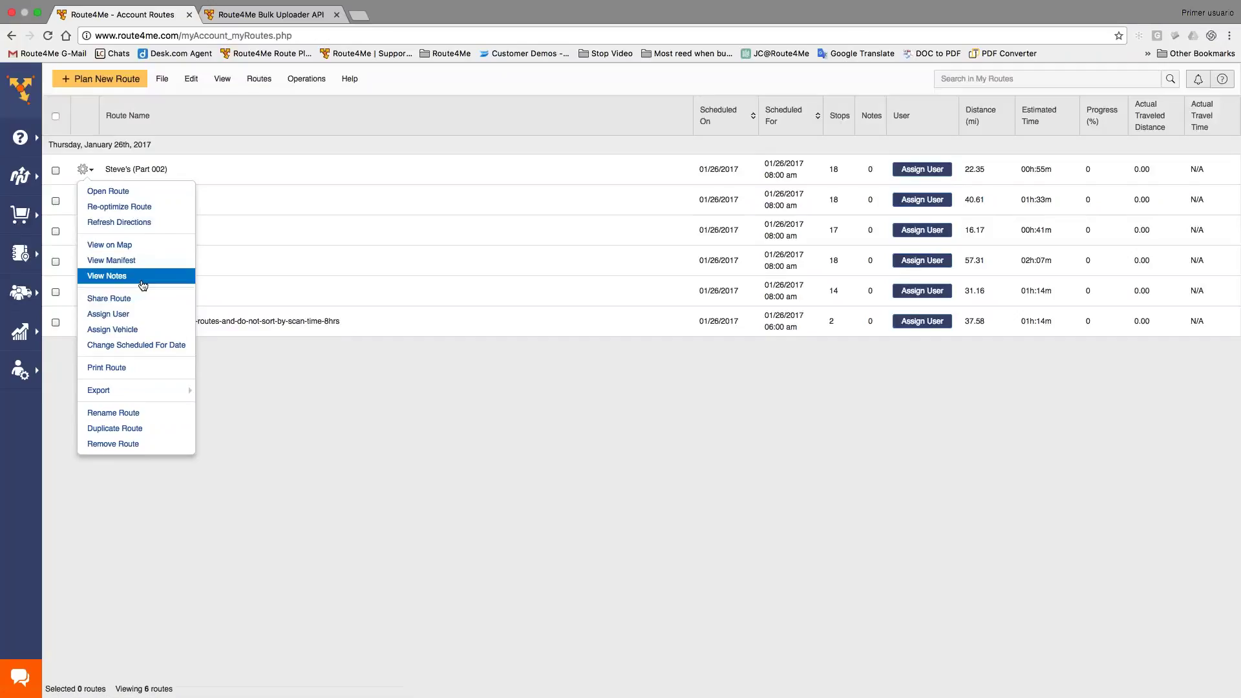
click(226, 385)
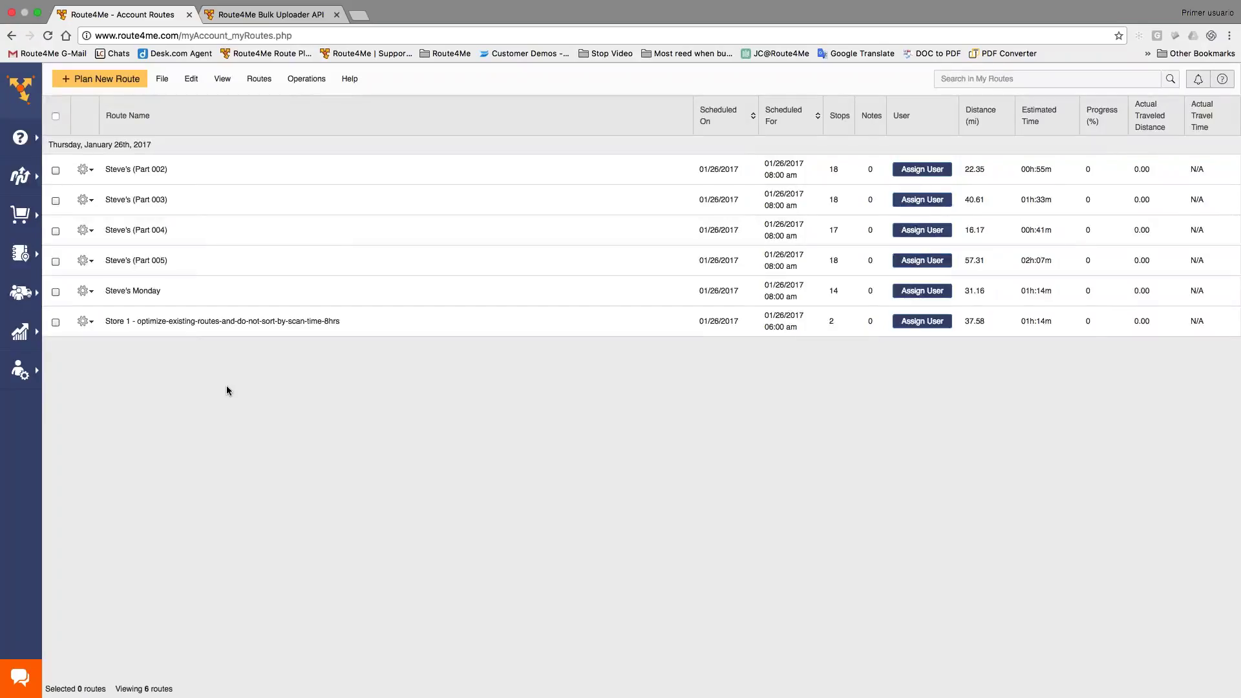
click(106, 82)
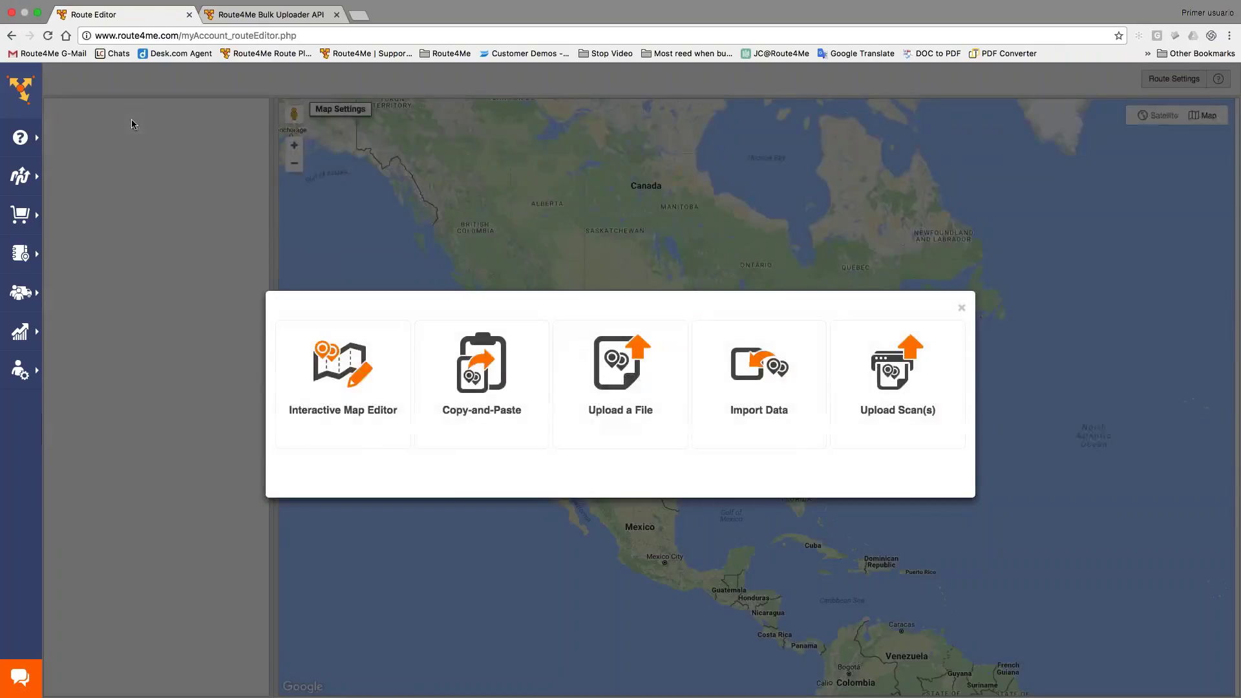
Choose file upload and set optimization to Balanced Team Route with 2 parts
click(606, 373)
click(298, 236)
click(710, 133)
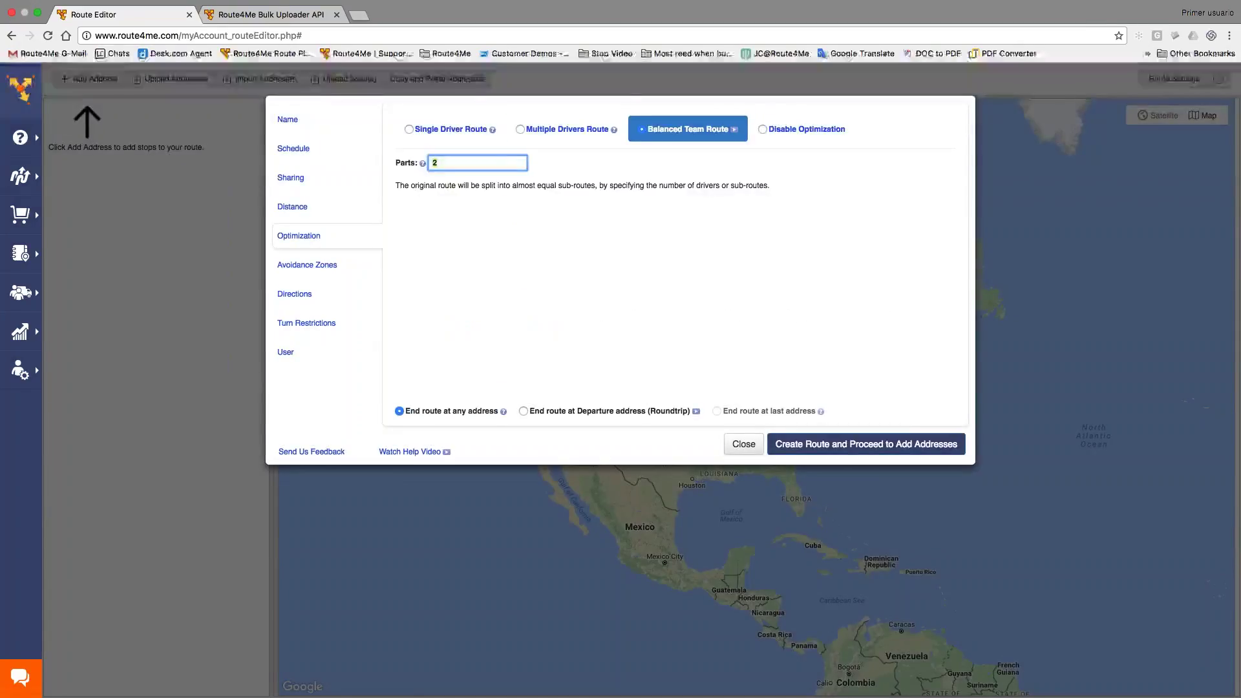